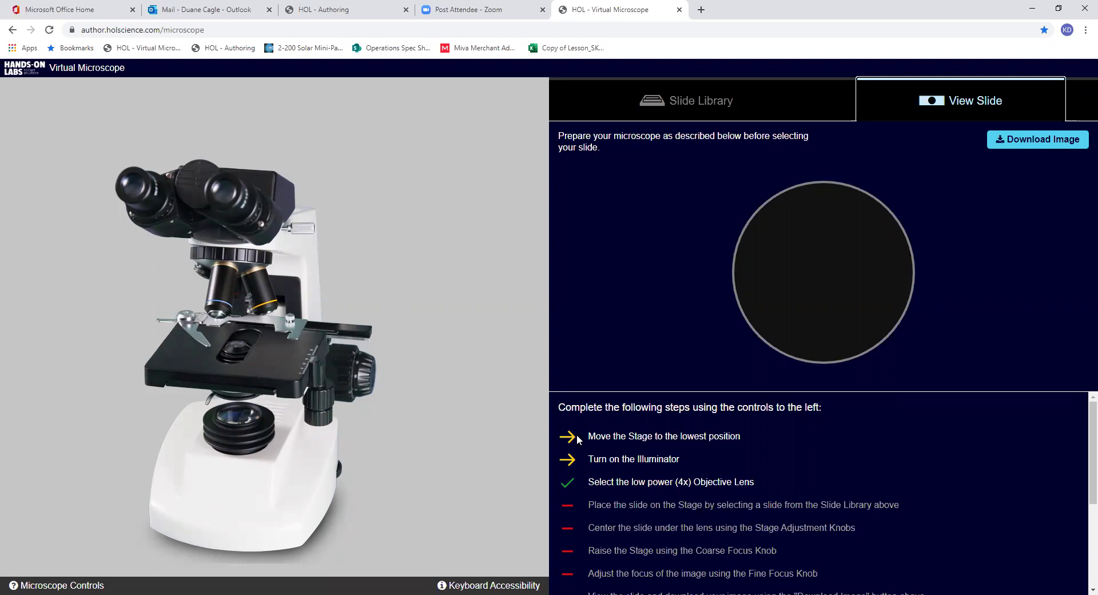
# Lower the stage to 0 and switch the illuminator on so the empty view lights white
pyautogui.click(347, 368)
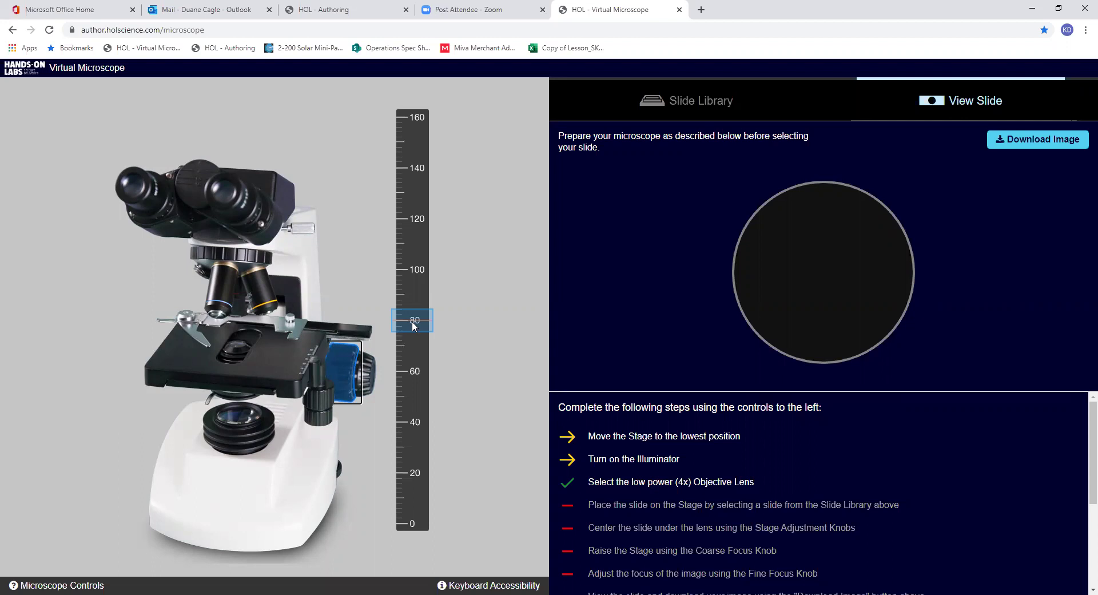
pyautogui.moveTo(413, 324); pyautogui.dragTo(404, 528)
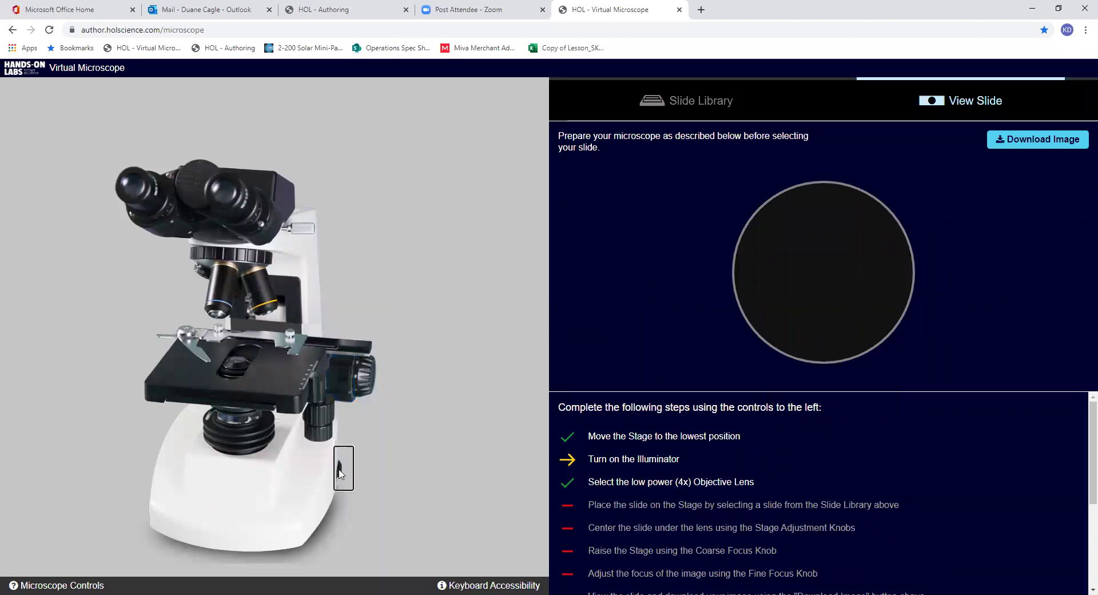
pyautogui.click(339, 472)
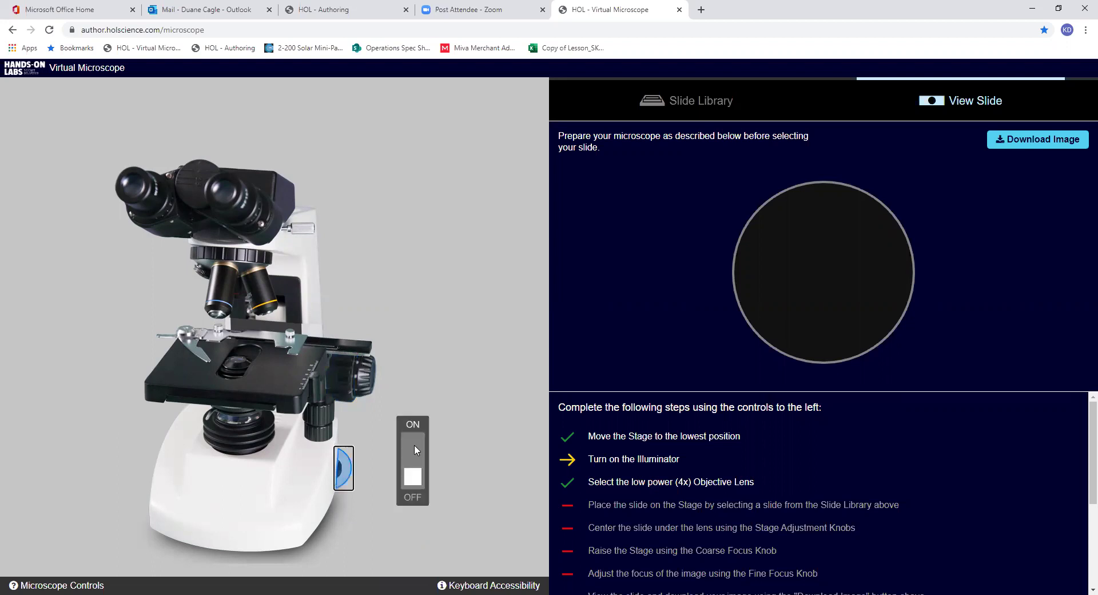
pyautogui.click(416, 430)
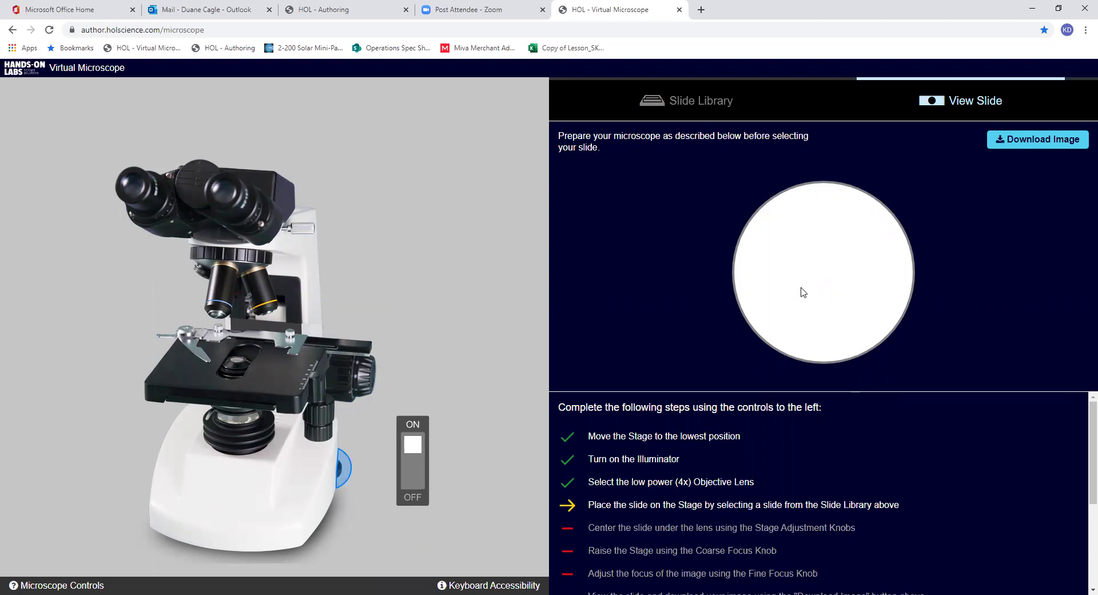
# Open the Slide Library and browse the alphabetical slide list starting at Adrenal Gland
pyautogui.click(696, 103)
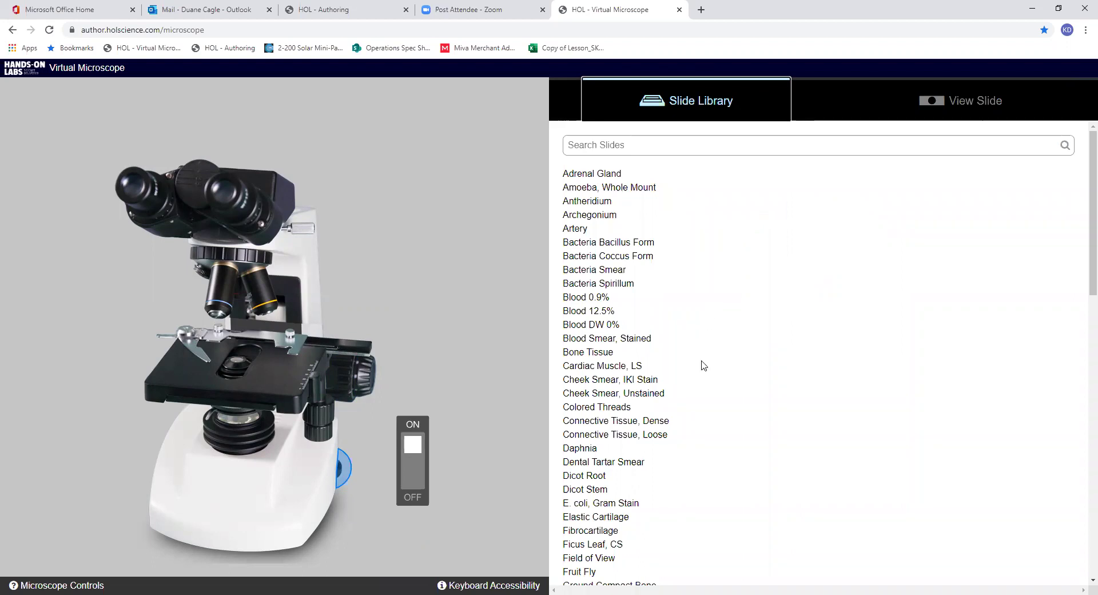
pyautogui.scroll(-7, 705, 357)
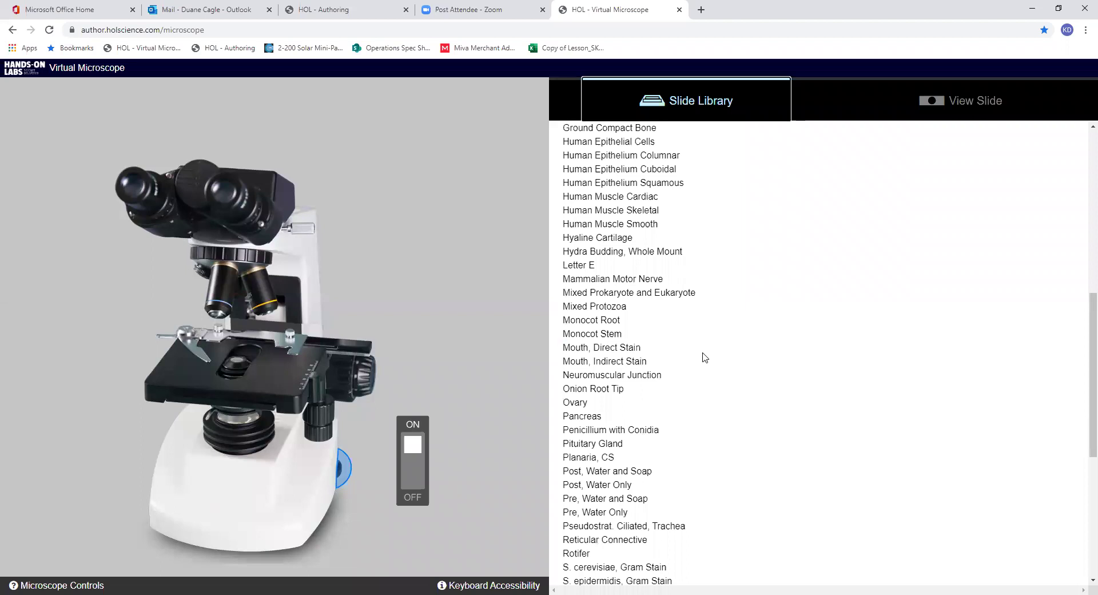
pyautogui.scroll(4, 705, 357)
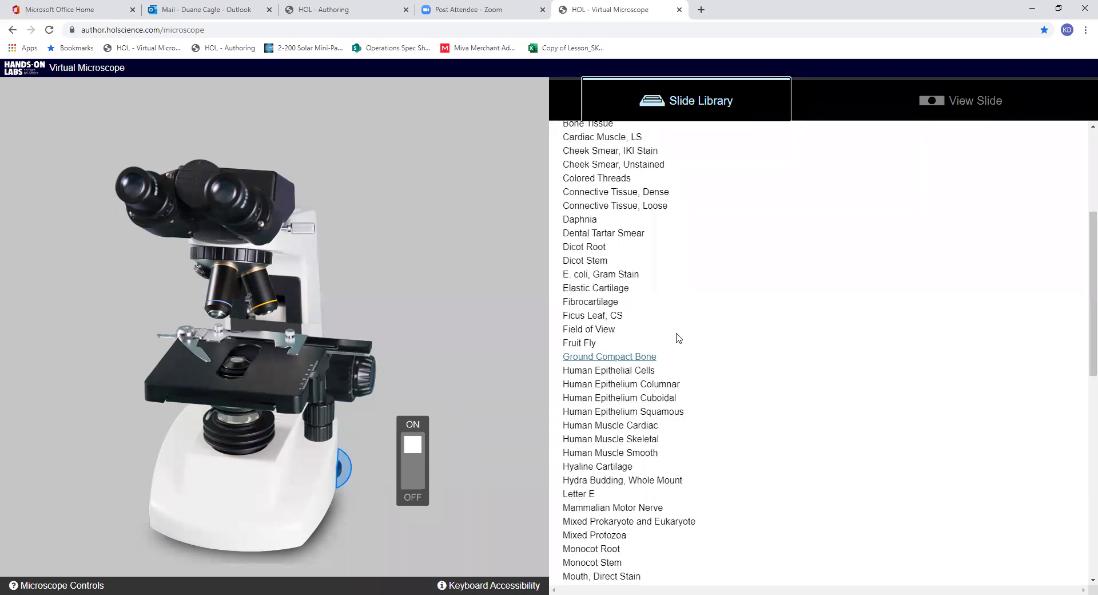
pyautogui.scroll(5, 677, 335)
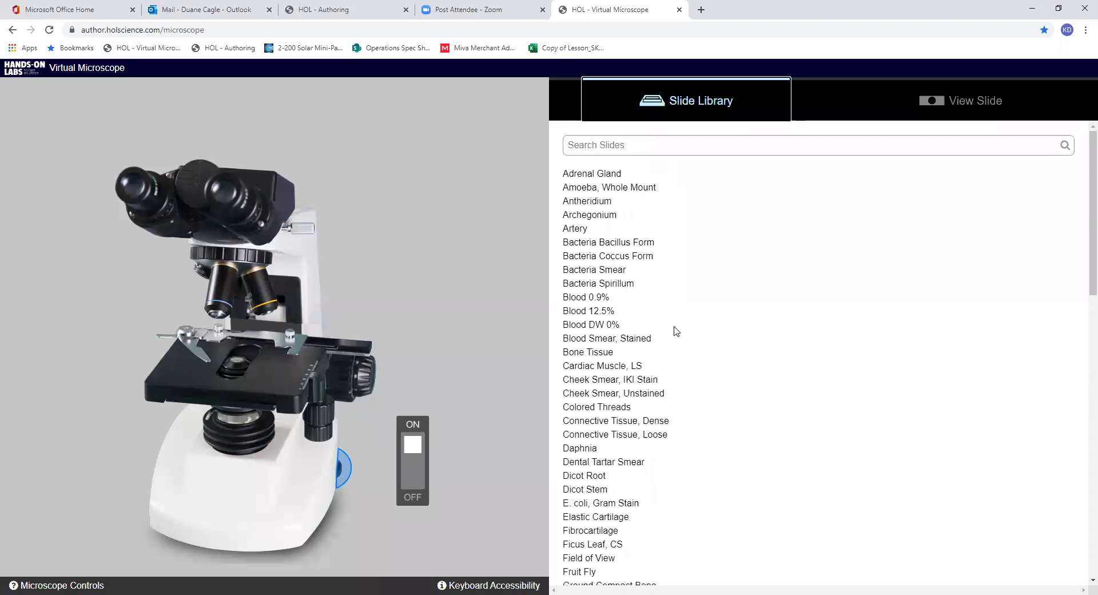
# Load the Amoeba, Whole Mount slide and shift it with both stage knobs into view
pyautogui.click(629, 190)
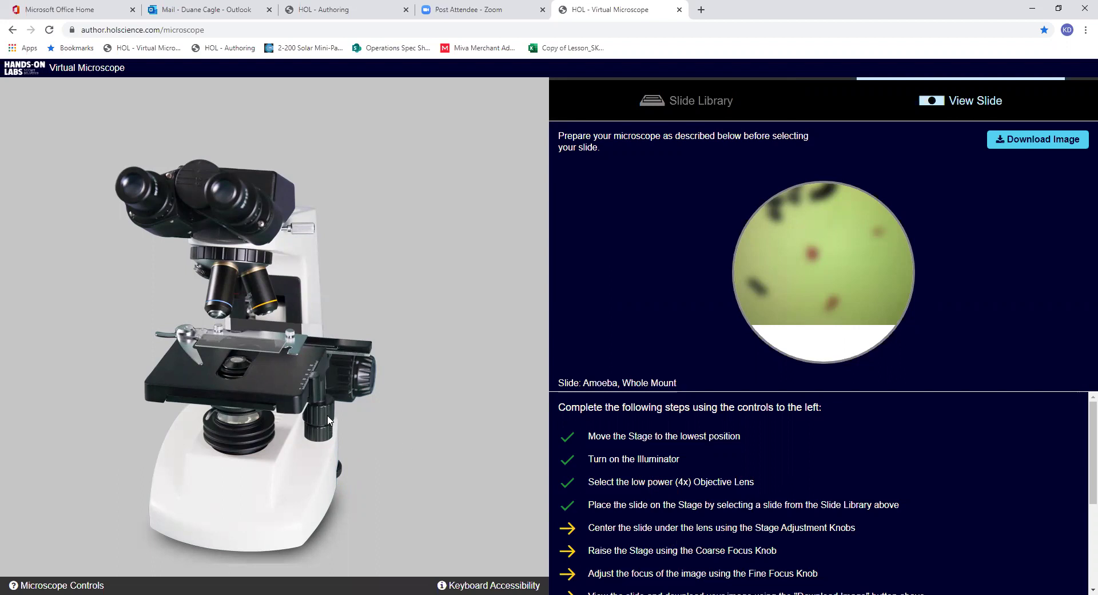
pyautogui.moveTo(329, 420)
pyautogui.mouseDown()
pyautogui.moveTo(417, 343)
pyautogui.moveTo(417, 248)
pyautogui.moveTo(414, 392)
pyautogui.moveTo(418, 355)
pyautogui.mouseUp()
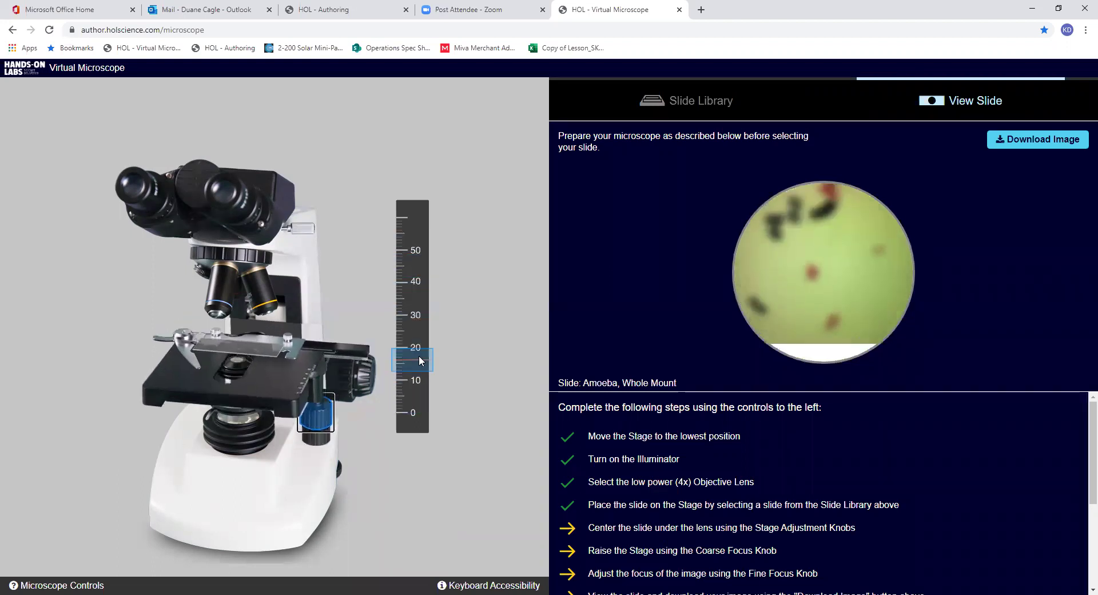
pyautogui.click(322, 441)
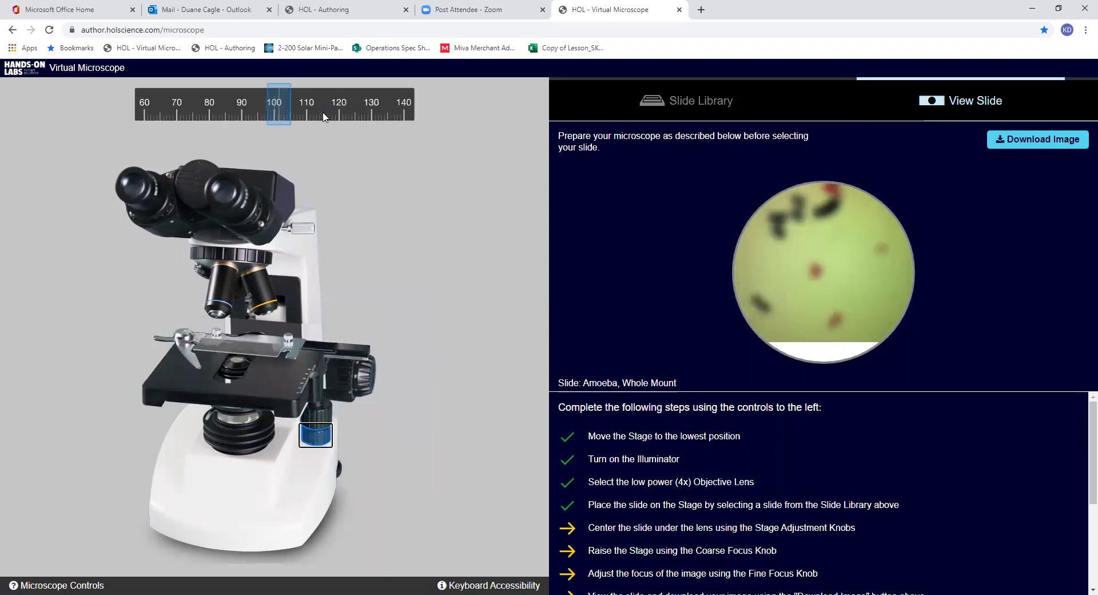
pyautogui.moveTo(278, 112)
pyautogui.mouseDown()
pyautogui.moveTo(308, 112)
pyautogui.moveTo(243, 112)
pyautogui.mouseUp()
pyautogui.moveTo(345, 142); pyautogui.dragTo(275, 144)
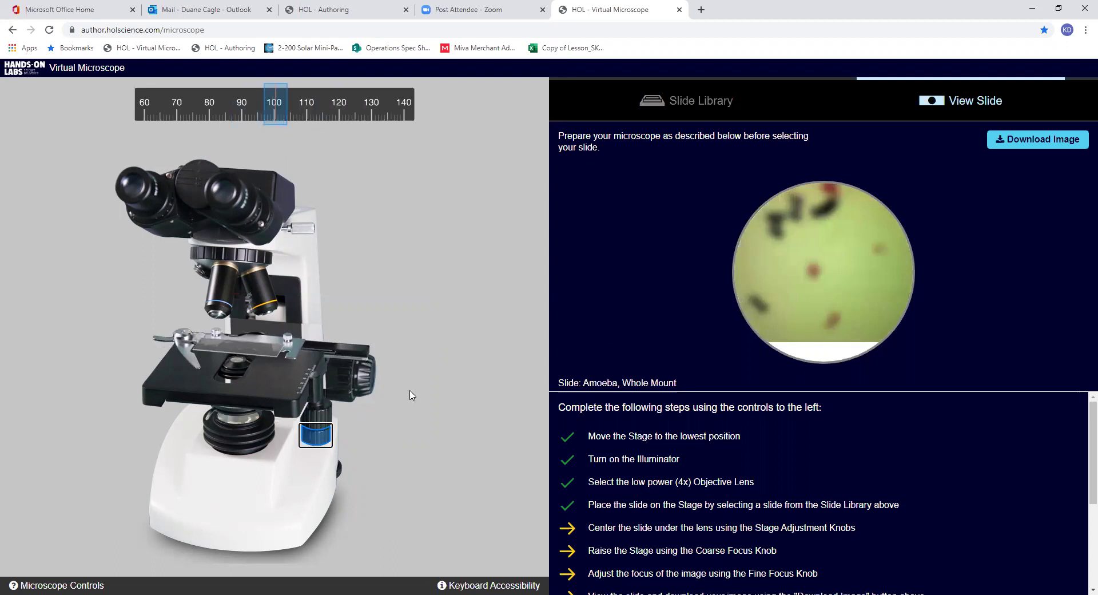
# Raise the coarse focus to about 64 to bring the amoeba slide into focus at 4x
pyautogui.click(343, 395)
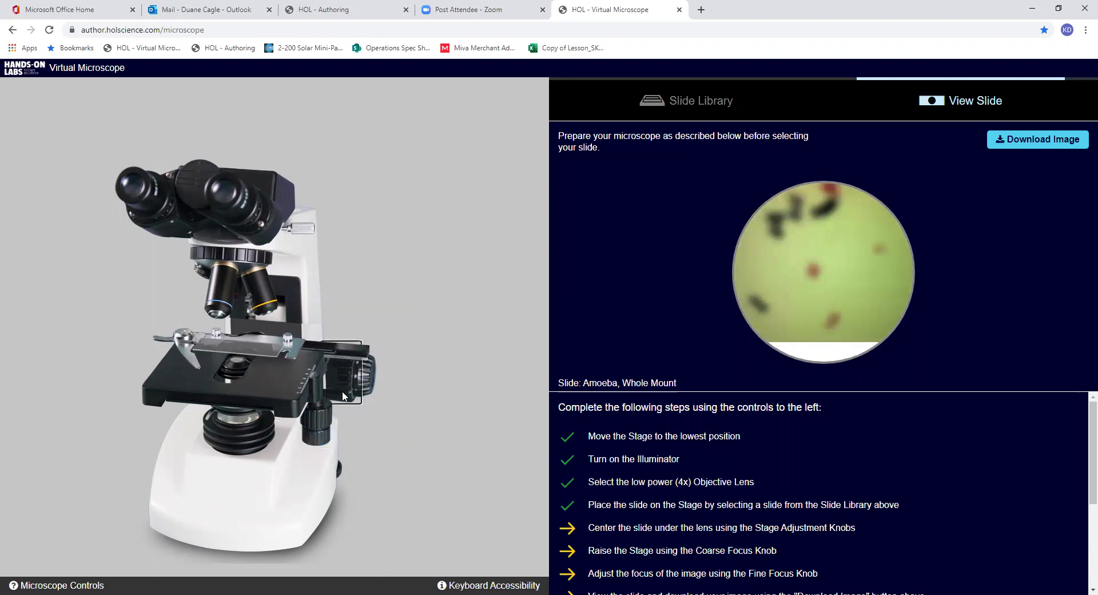
pyautogui.click(343, 393)
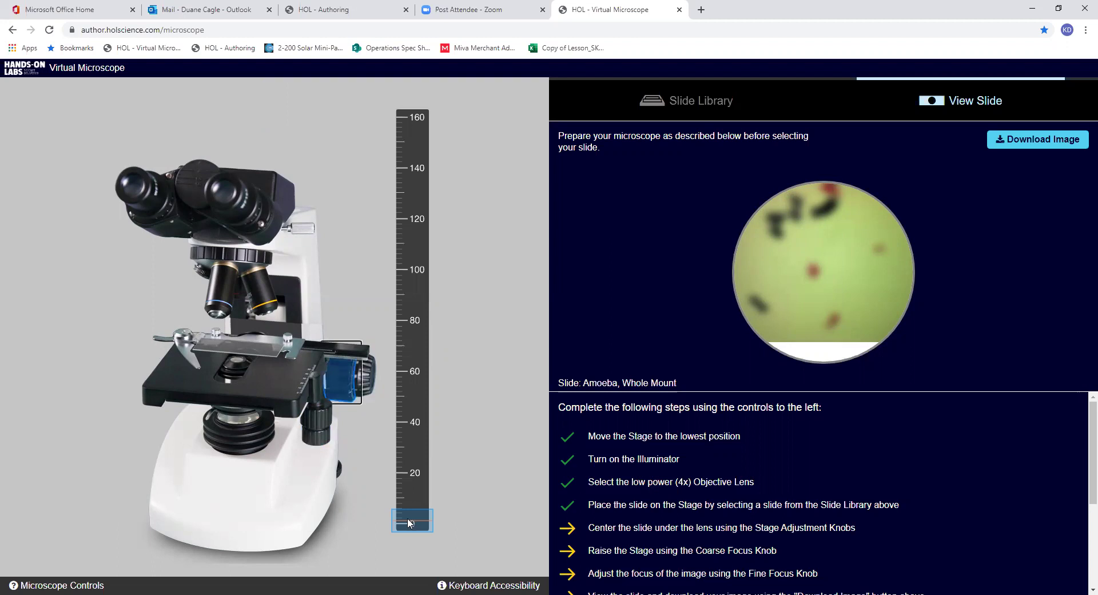
pyautogui.moveTo(411, 519); pyautogui.dragTo(425, 363)
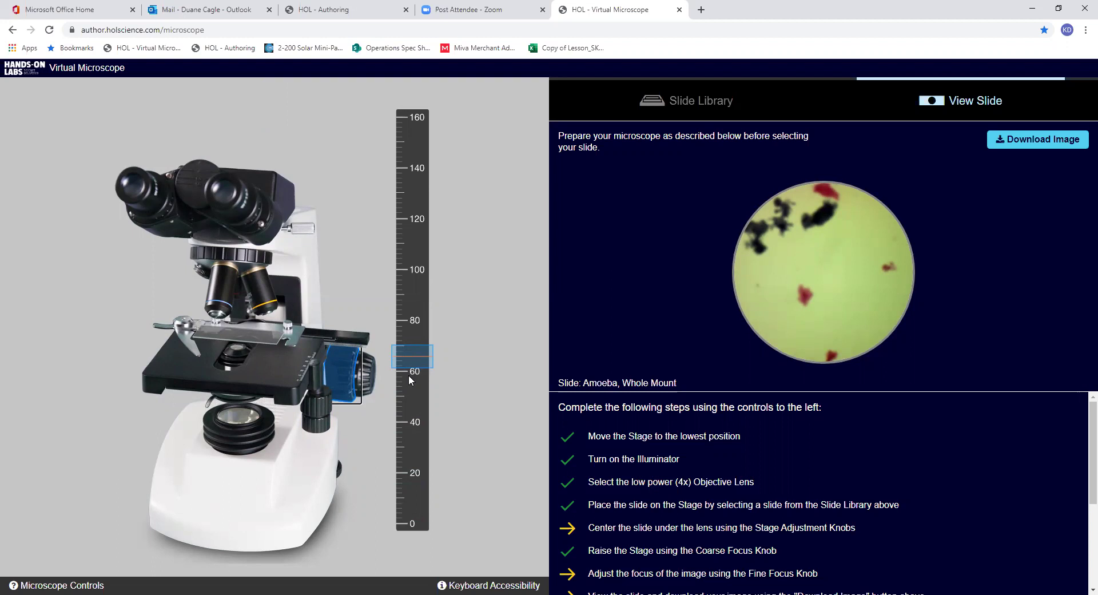
pyautogui.click(367, 377)
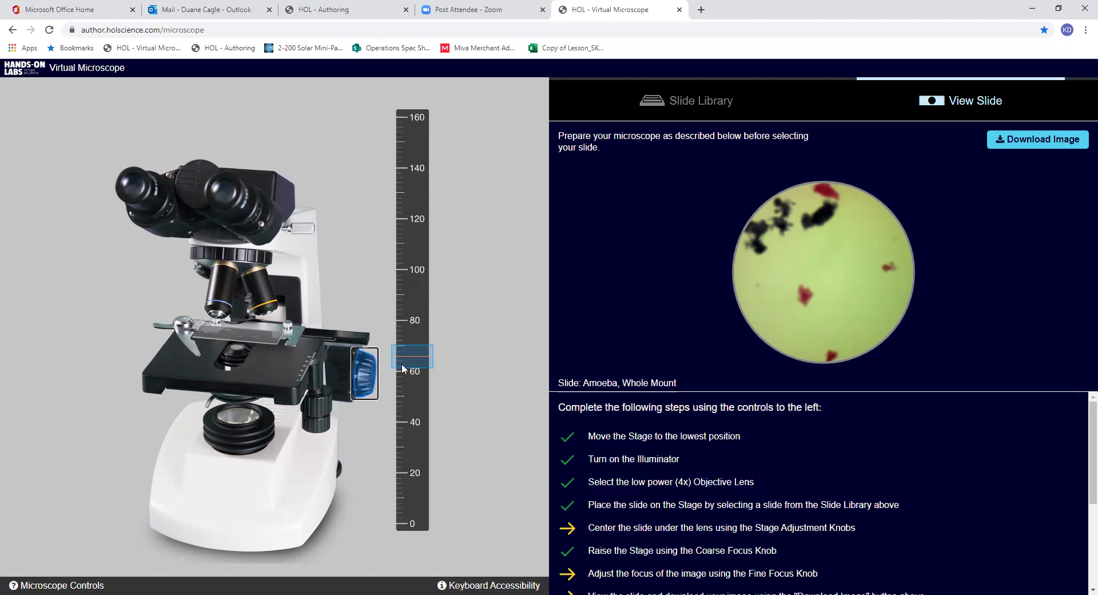
pyautogui.moveTo(414, 360)
pyautogui.mouseDown()
pyautogui.moveTo(412, 349)
pyautogui.moveTo(413, 371)
pyautogui.mouseUp()
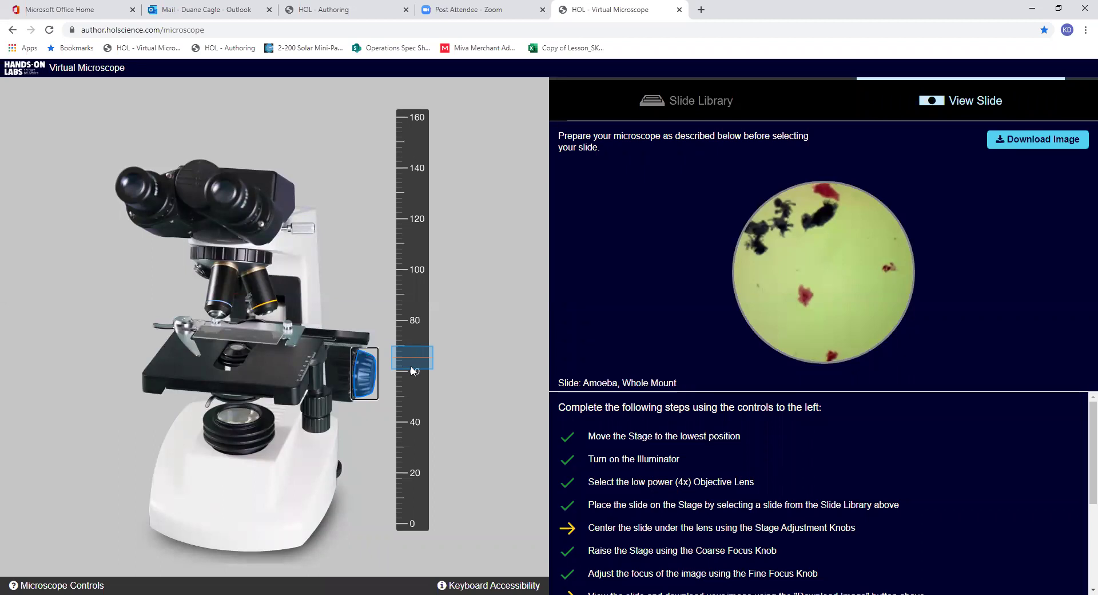
# Set both slide-position knobs to about 10 and 110 to center the amoebas
pyautogui.click(323, 412)
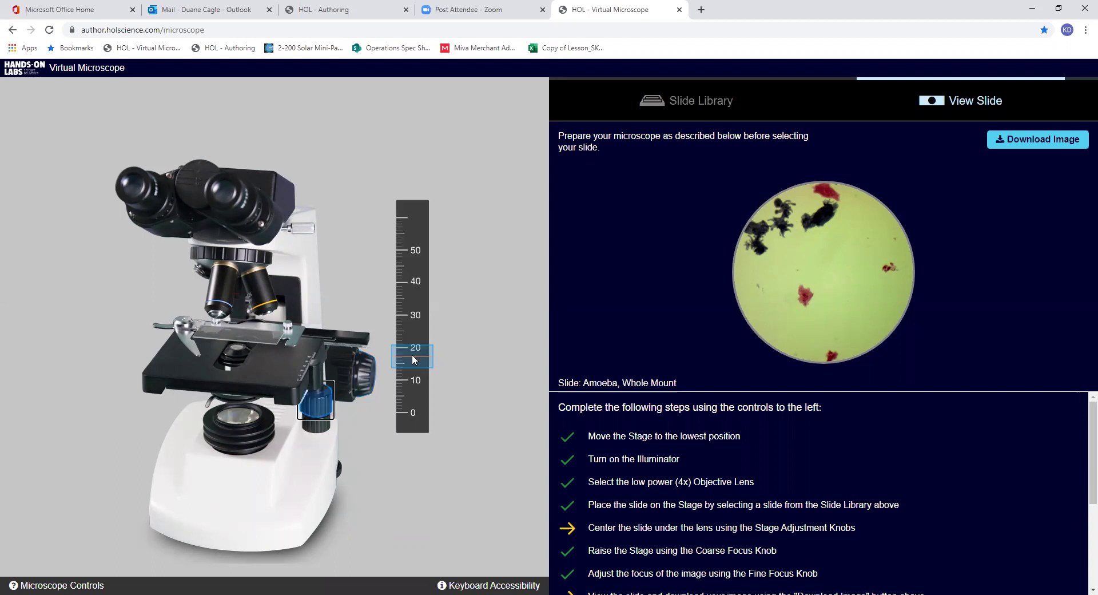
pyautogui.moveTo(416, 351); pyautogui.dragTo(441, 382)
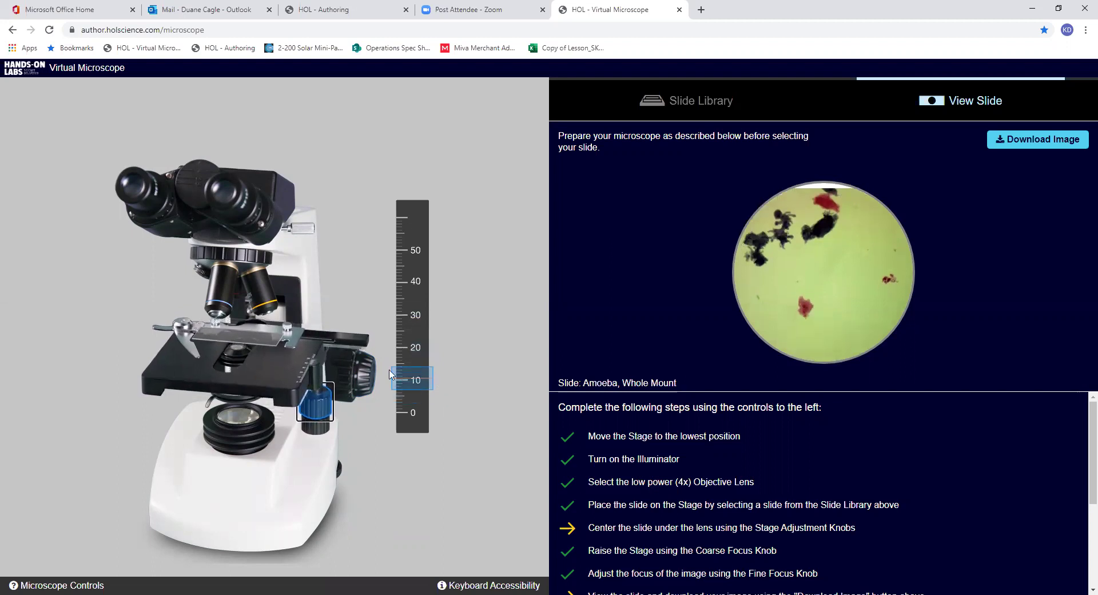
pyautogui.click(320, 434)
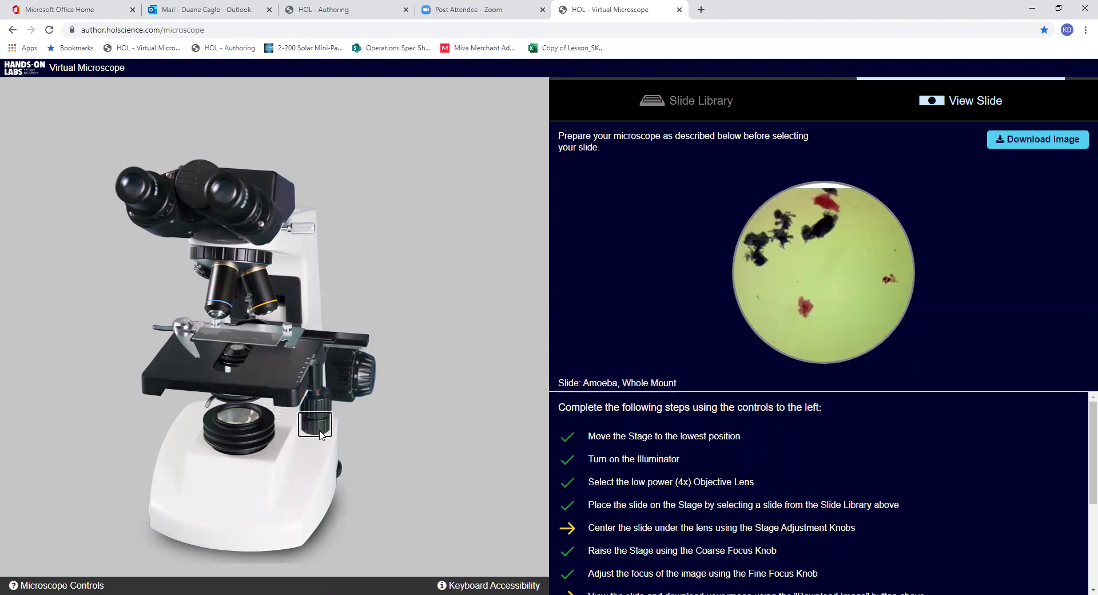
pyautogui.moveTo(276, 104); pyautogui.dragTo(318, 117)
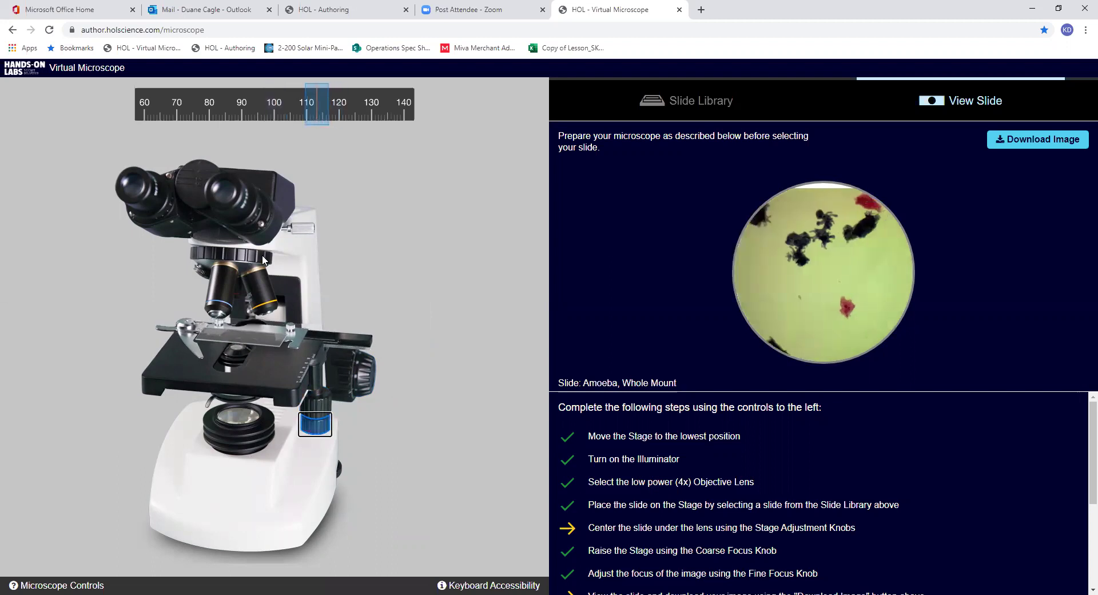
# Switch the nosepiece to the 10x objective, magnifying a single reddish amoeba
pyautogui.click(227, 265)
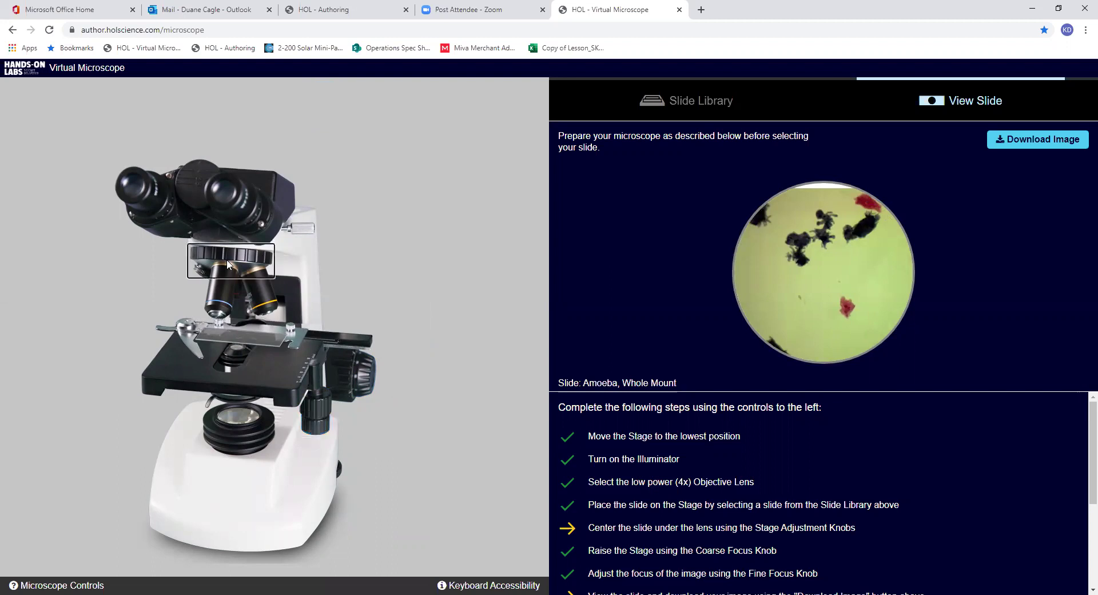
pyautogui.click(227, 264)
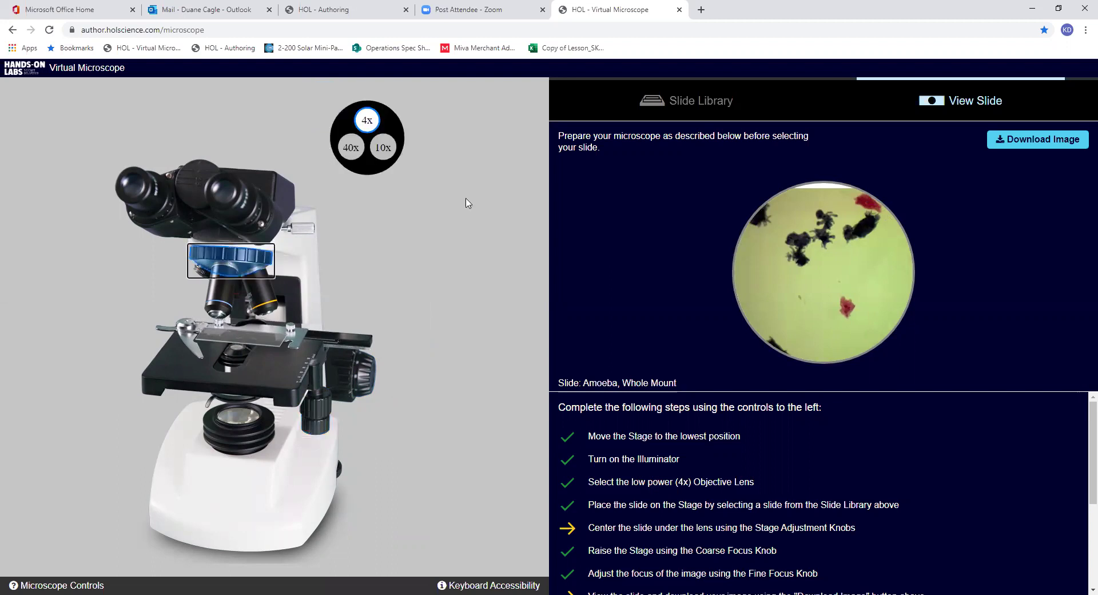
pyautogui.click(372, 149)
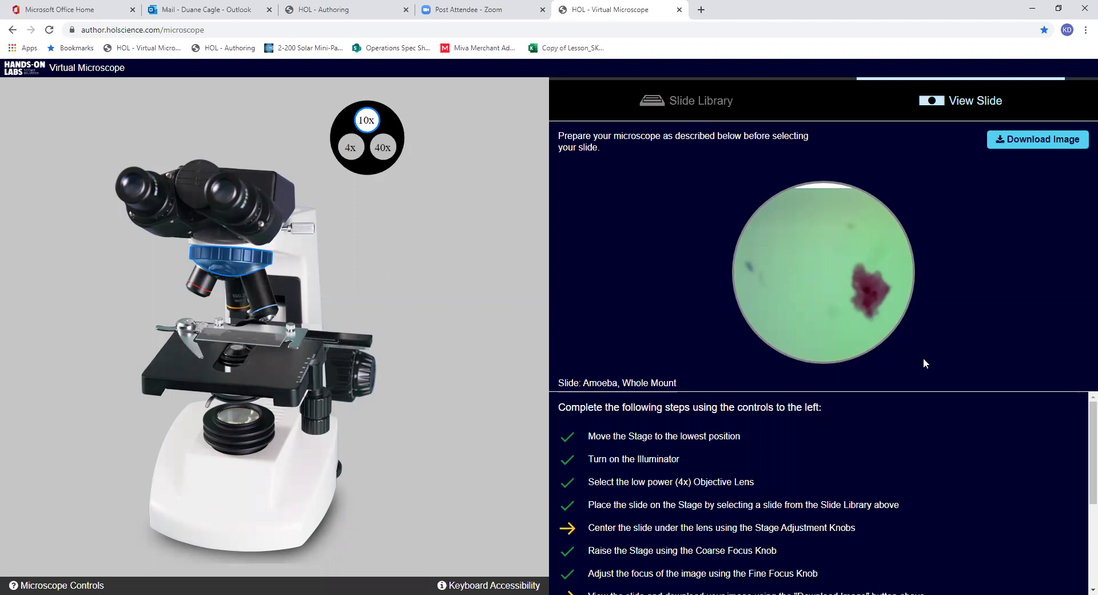
# Adjust both slide-position knobs to center the amoeba at 10x
pyautogui.click(323, 400)
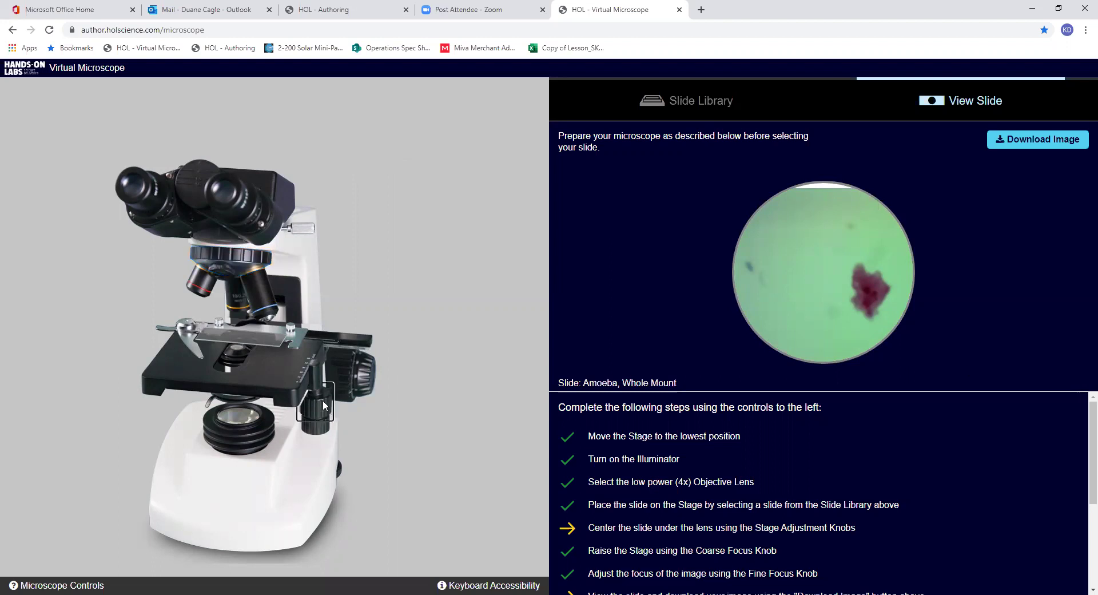
pyautogui.moveTo(419, 379); pyautogui.dragTo(422, 318)
pyautogui.click(323, 423)
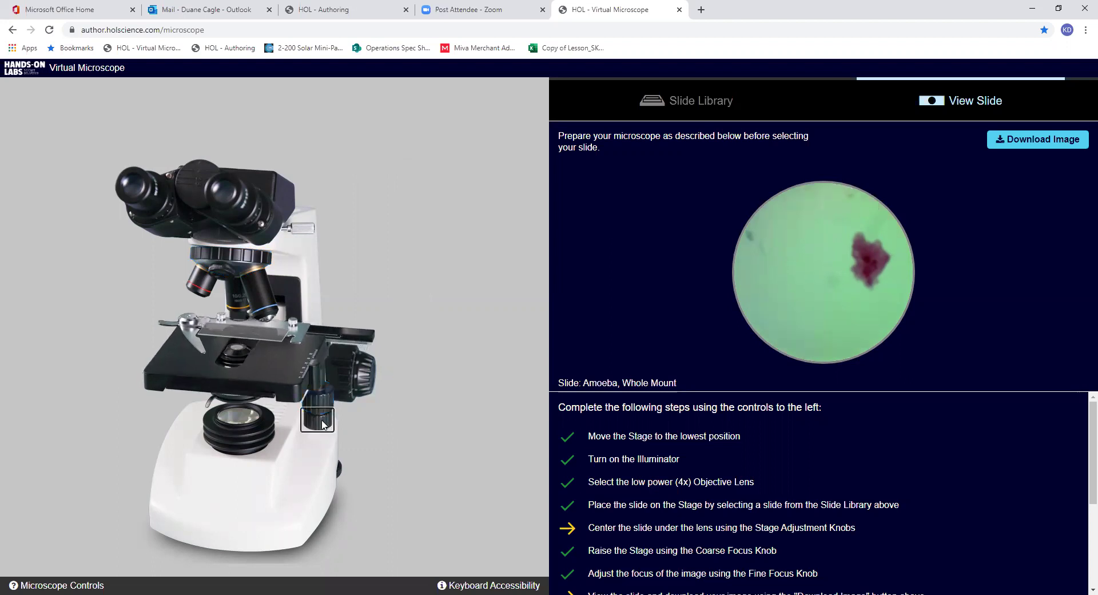
pyautogui.moveTo(324, 108); pyautogui.dragTo(280, 108)
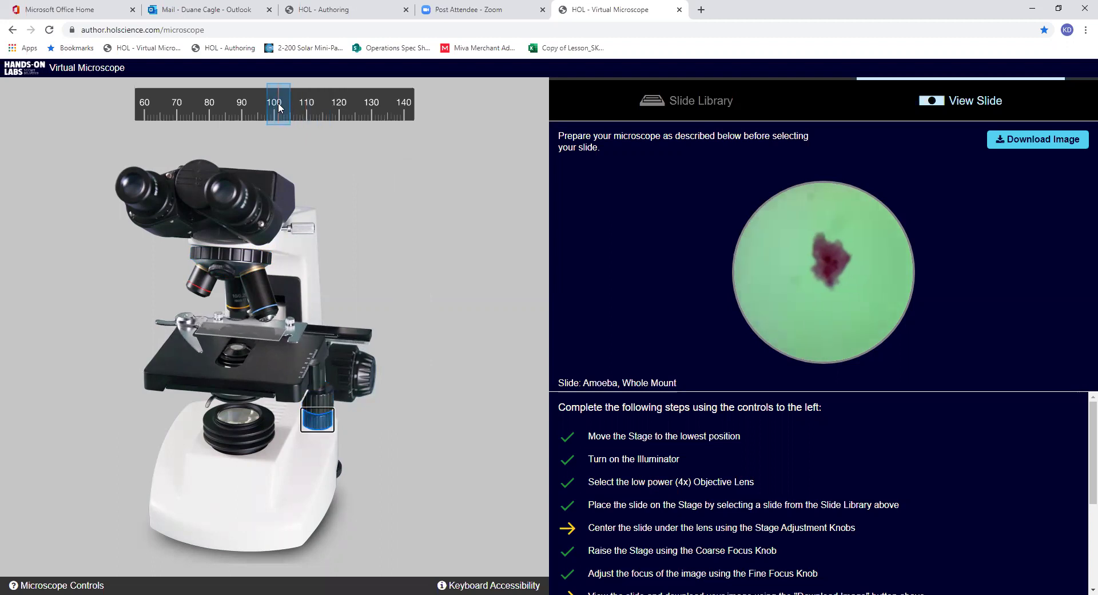
# Switch the nosepiece to the 40x objective for a close-up of the amoeba
pyautogui.click(371, 382)
pyautogui.click(371, 382)
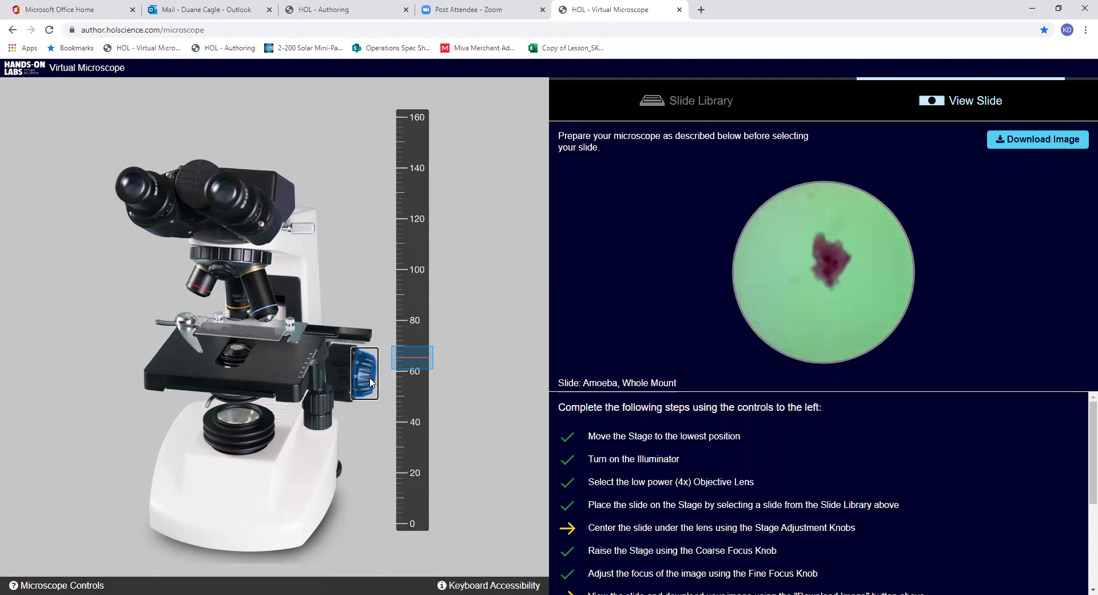
pyautogui.click(339, 377)
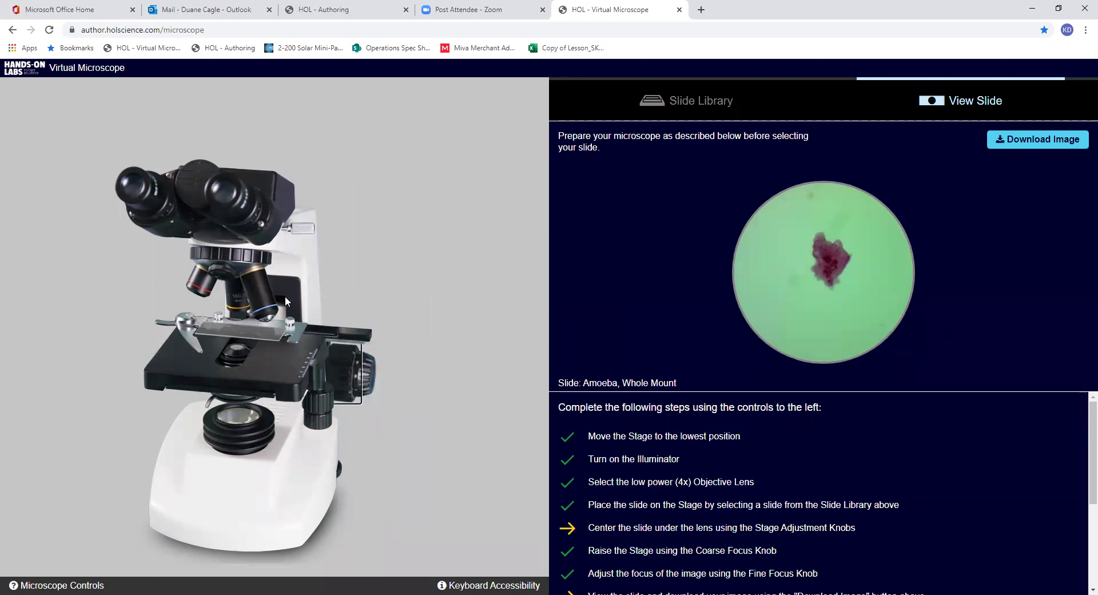
pyautogui.click(249, 254)
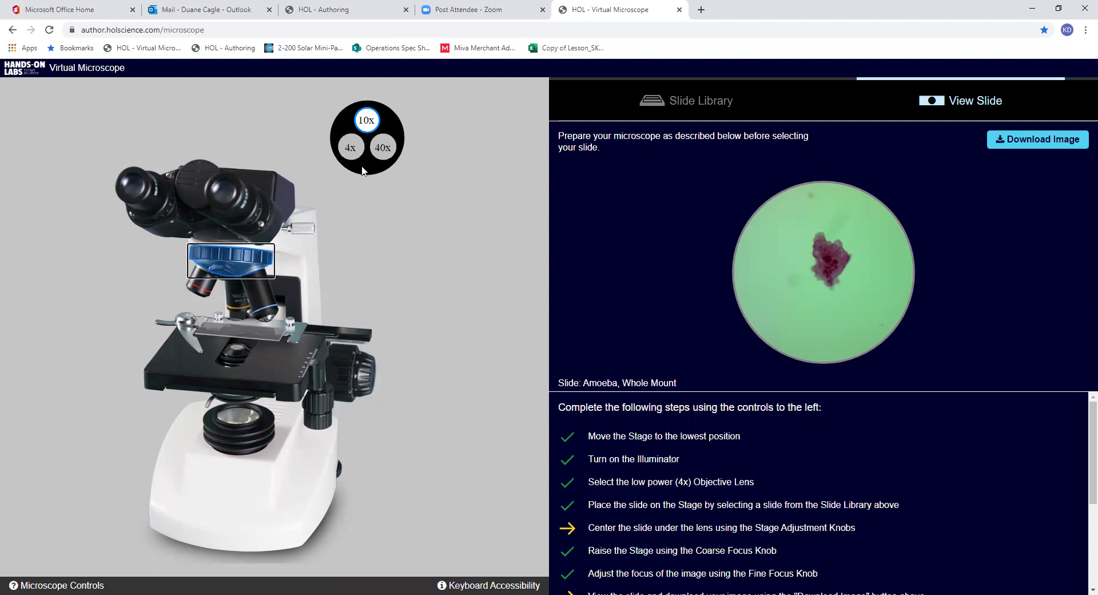
pyautogui.press('Right')
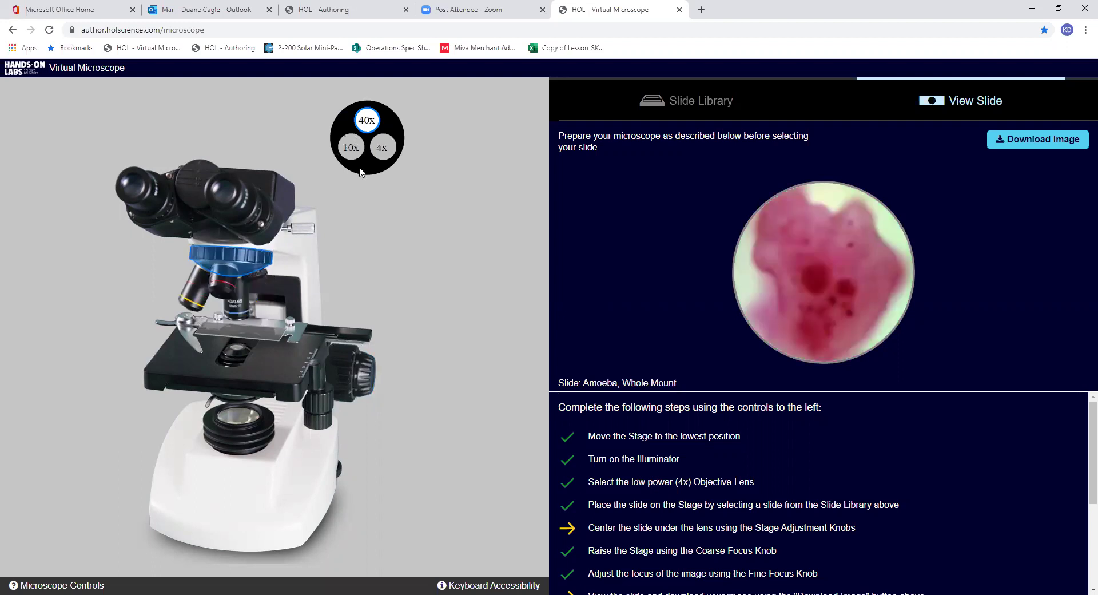
# Nudge the coarse focus up to about 65 to sharpen the amoeba's dark inclusions
pyautogui.click(371, 383)
pyautogui.click(370, 383)
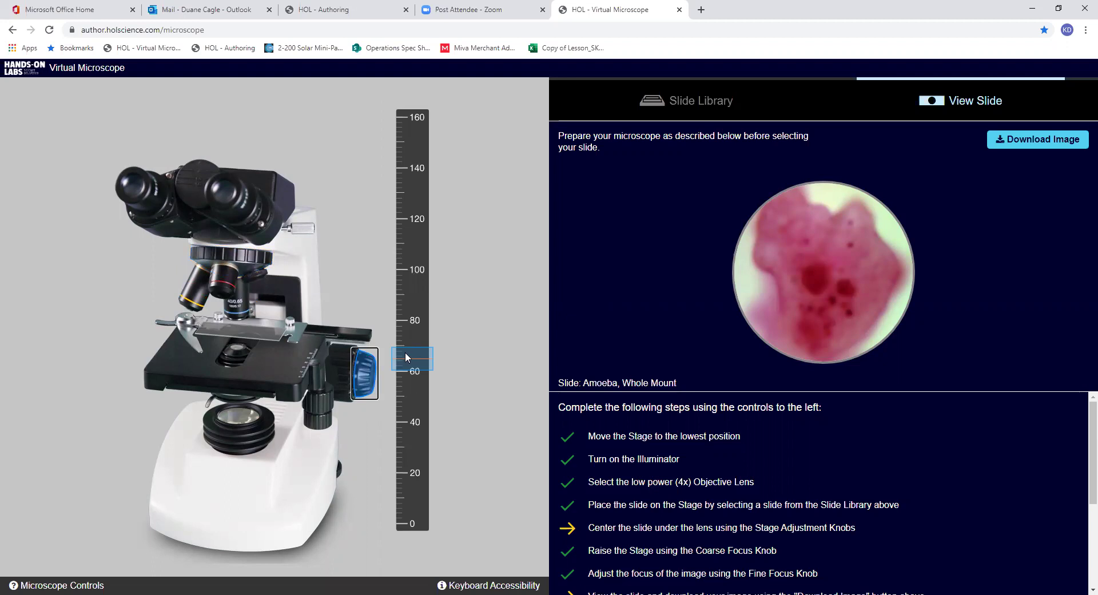
pyautogui.press('Up')
pyautogui.press('Up')
pyautogui.press('Up')
pyautogui.press('Up')
pyautogui.press('Up')
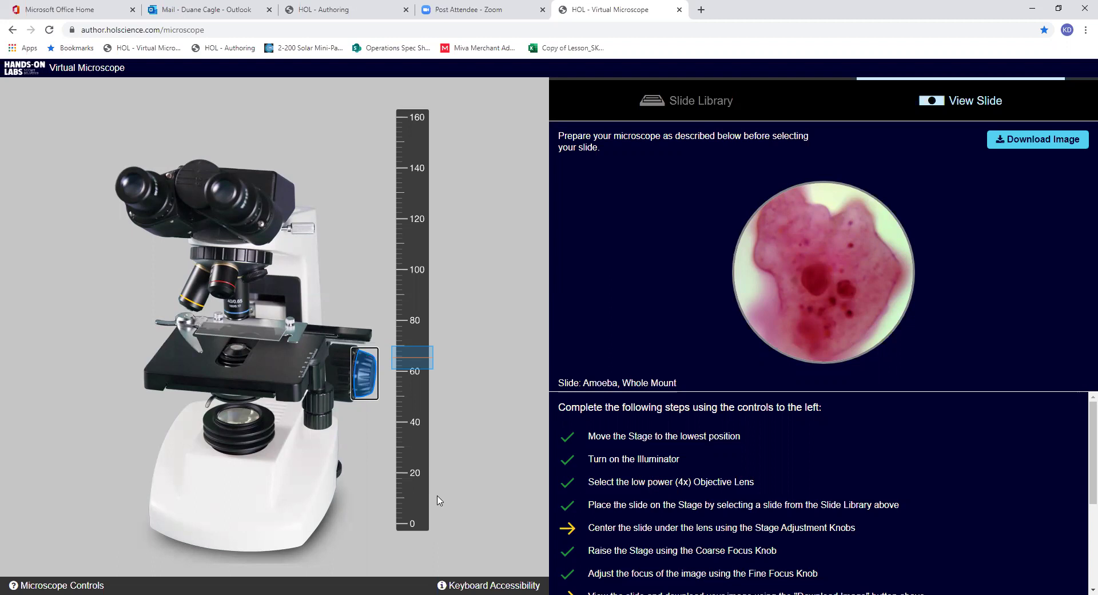
# Download the 40x amoeba view as the Slide-Amoeba JPG image
pyautogui.click(1059, 148)
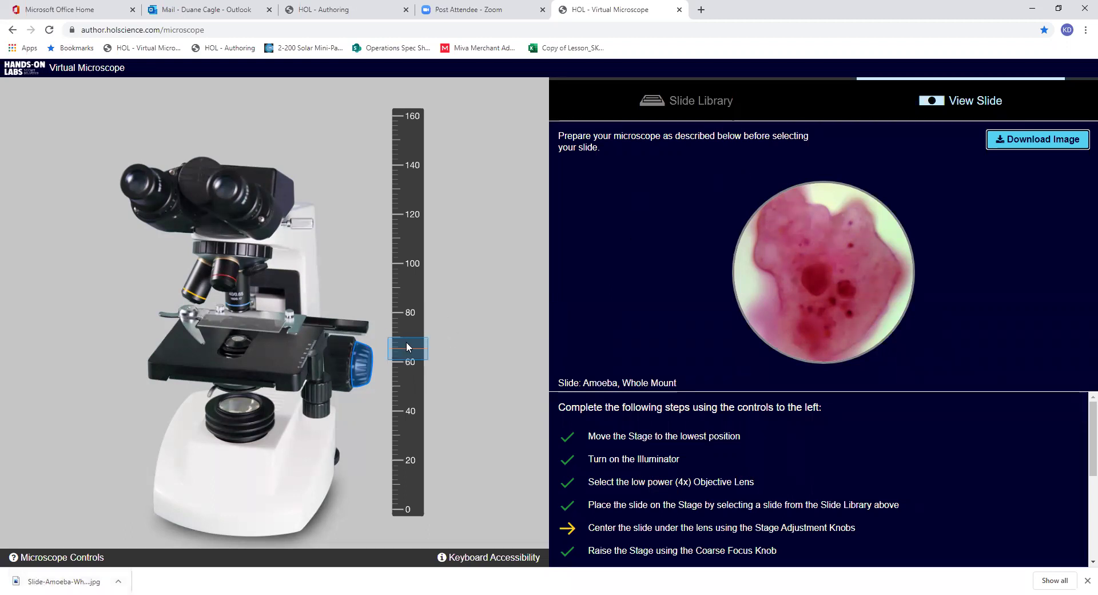
# Lower the coarse focus from about 65 to 60 so the amoeba blurs
pyautogui.moveTo(407, 355); pyautogui.dragTo(398, 433)
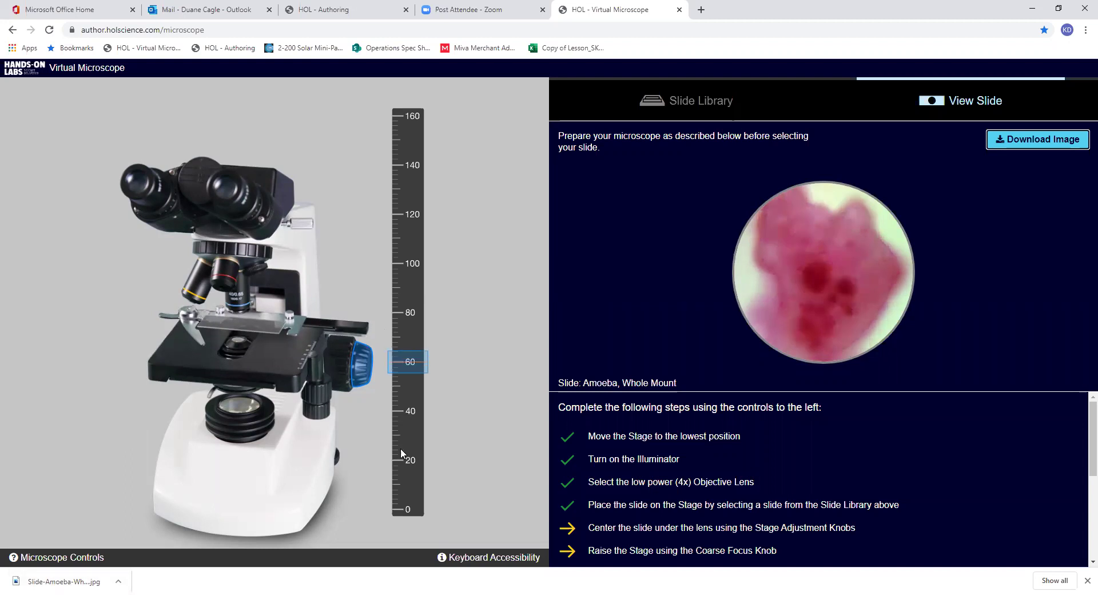
pyautogui.scroll(-2, 401, 448)
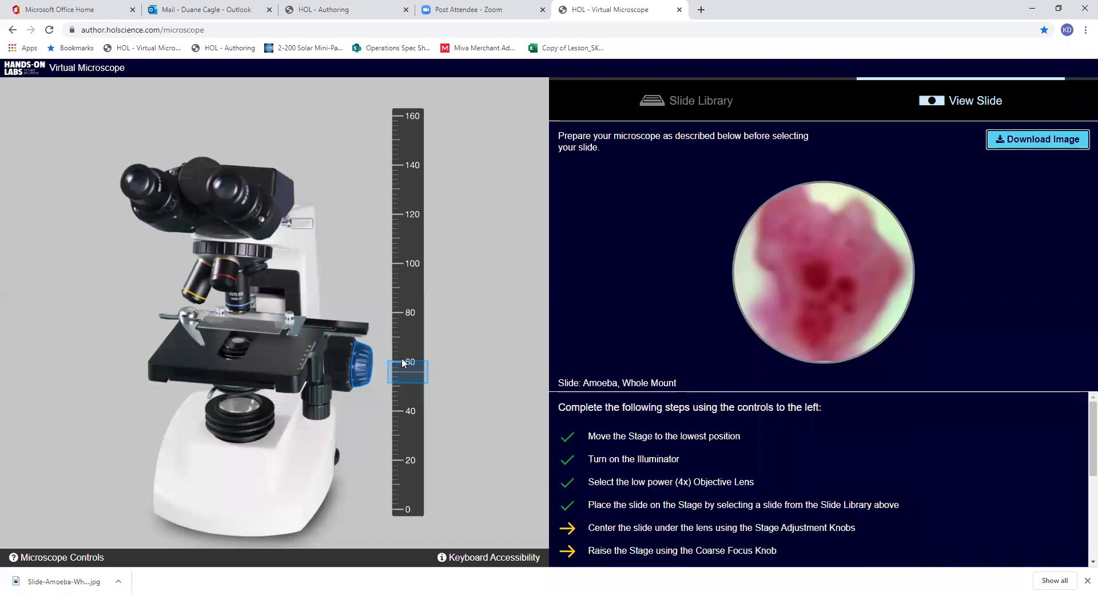
# Lower the stage to 0 with the coarse focus scale and return to the 4x objective
pyautogui.click(342, 356)
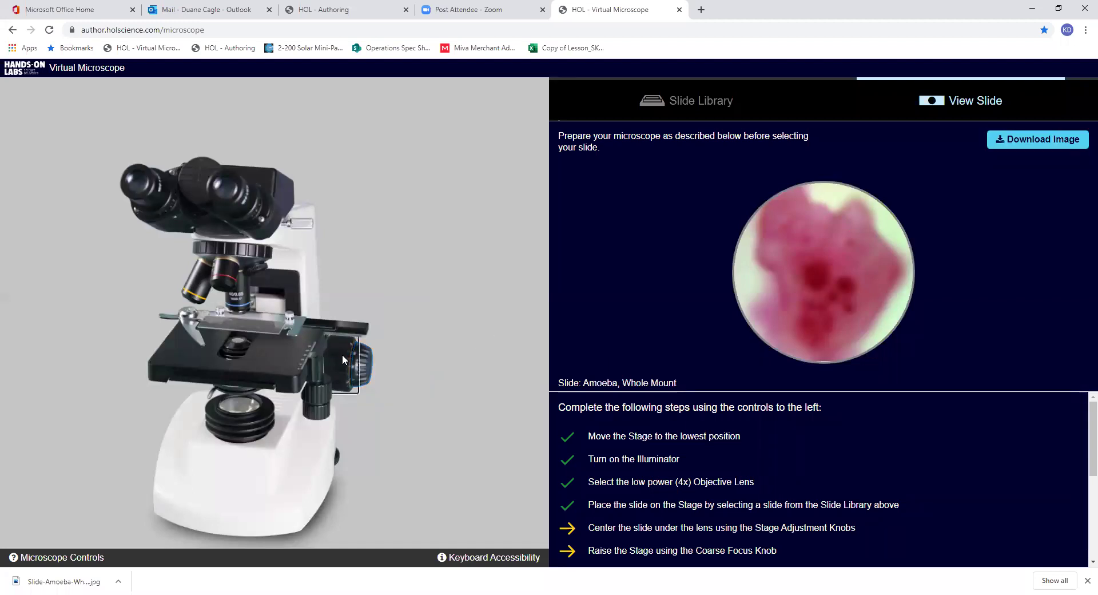
pyautogui.moveTo(342, 355)
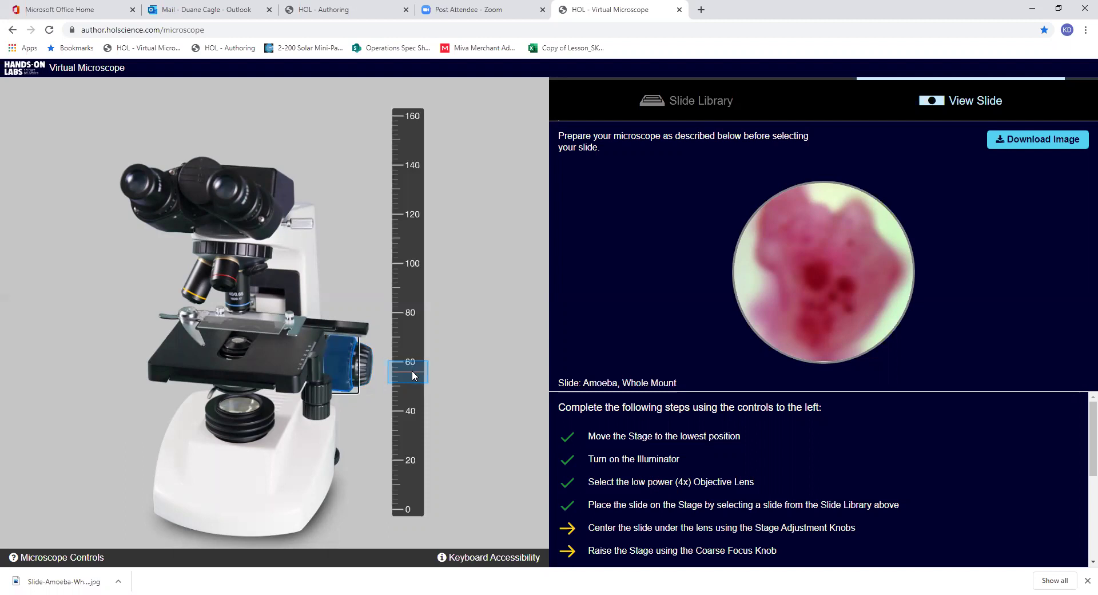
pyautogui.moveTo(414, 375); pyautogui.dragTo(415, 545)
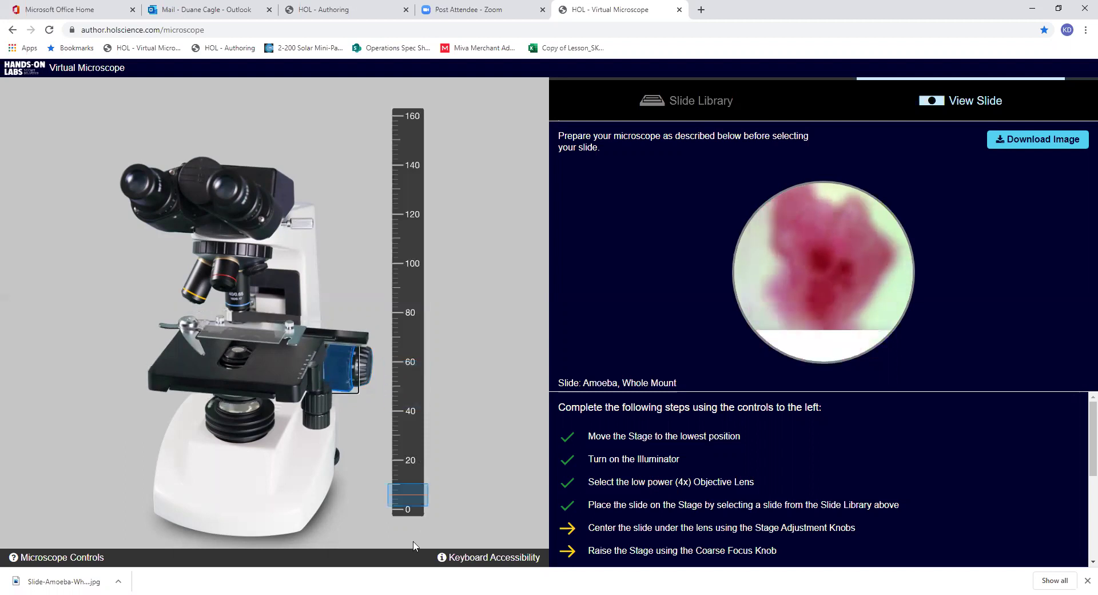
pyautogui.click(233, 254)
pyautogui.click(367, 159)
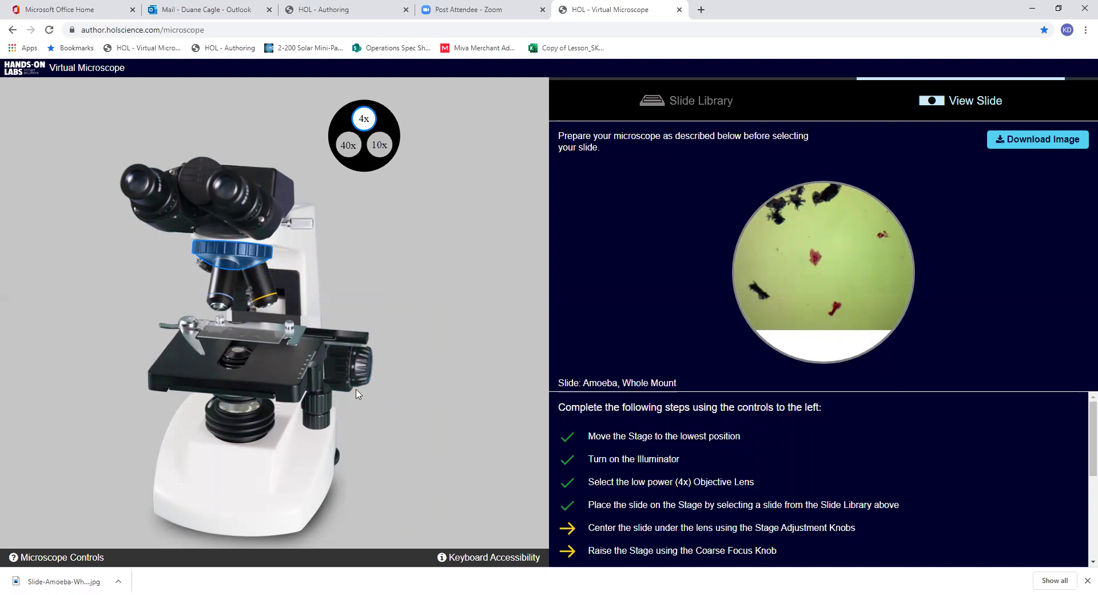
# Load the Human Epithelium Columnar slide from the Slide Library list
pyautogui.click(682, 104)
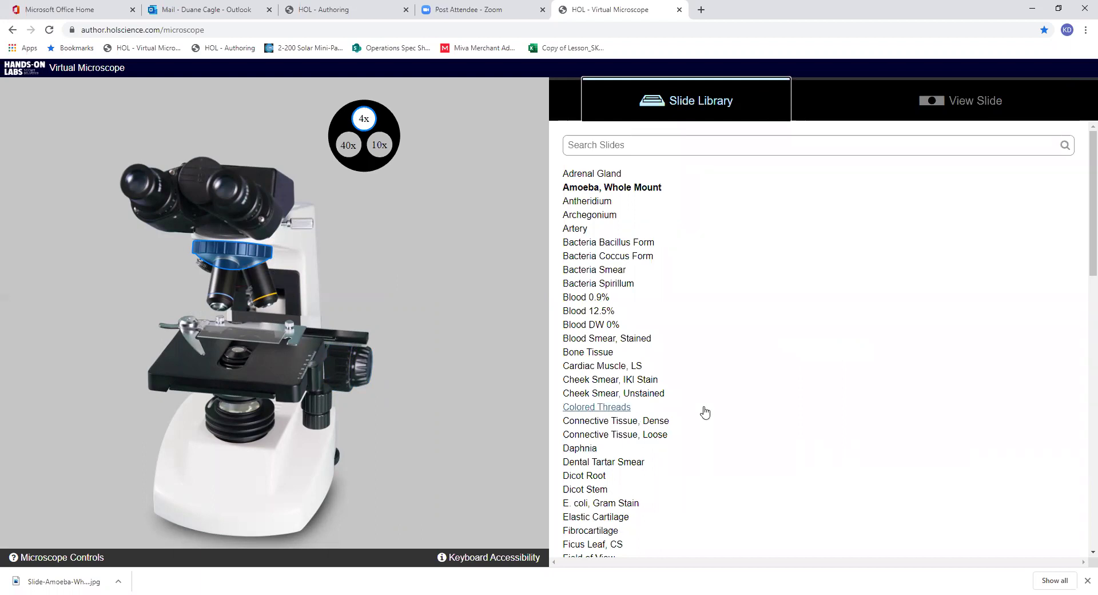
pyautogui.scroll(-3, 705, 412)
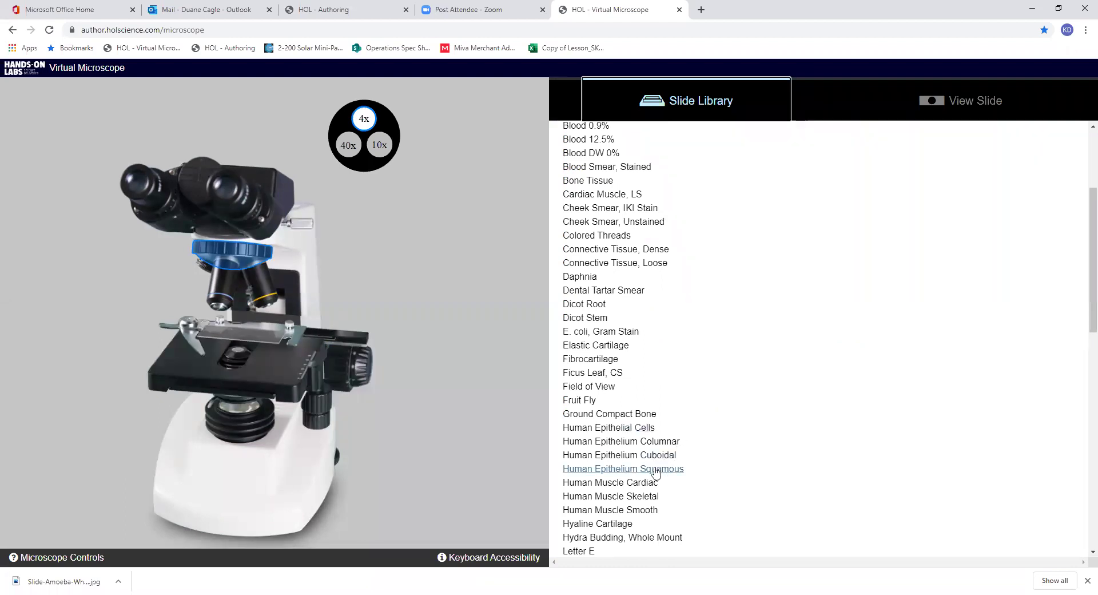
pyautogui.click(622, 441)
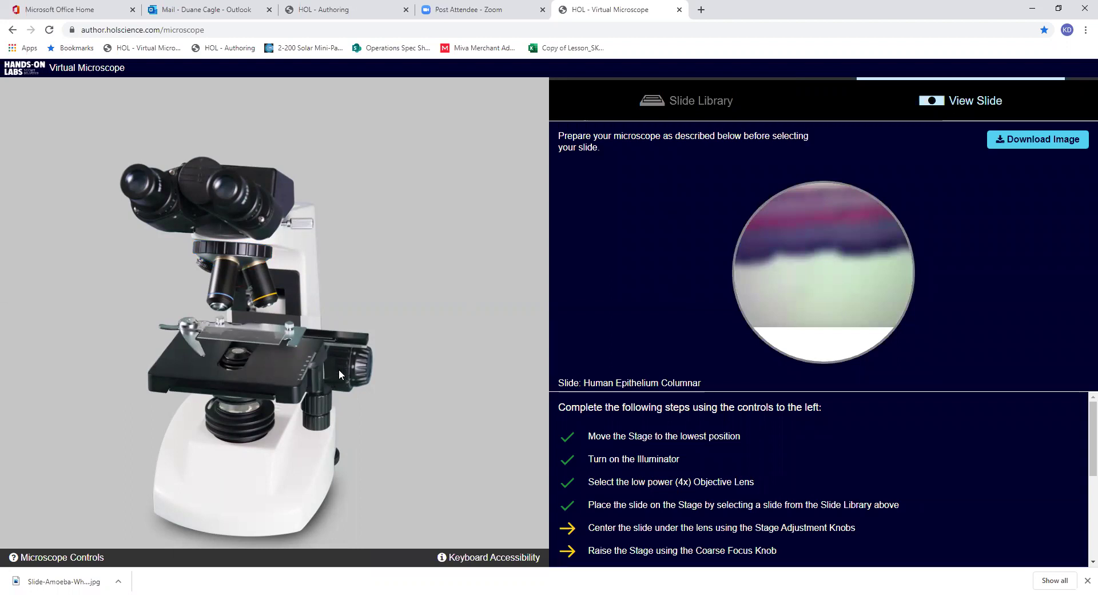
# Try stage heights of about 40 and 15, then set fine focus to 110
pyautogui.click(313, 406)
pyautogui.click(414, 274)
pyautogui.click(415, 359)
pyautogui.click(314, 431)
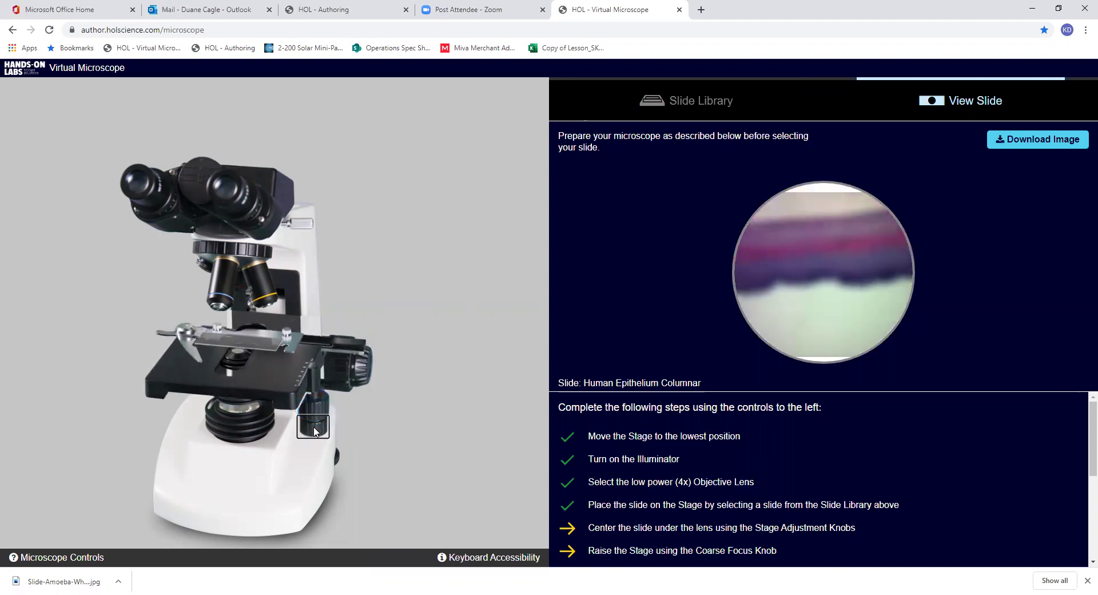
pyautogui.click(314, 431)
pyautogui.click(290, 114)
# Bring fine focus to about 90 and raise the stage to roughly 70 for sharp focus
pyautogui.moveTo(291, 115); pyautogui.dragTo(250, 115)
pyautogui.click(344, 363)
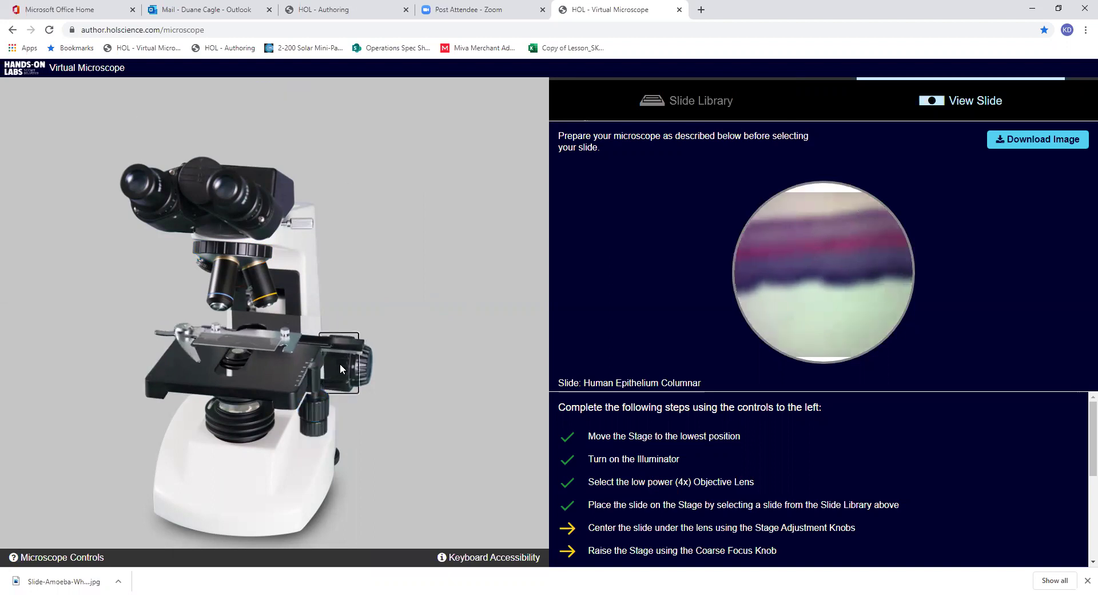
pyautogui.click(349, 366)
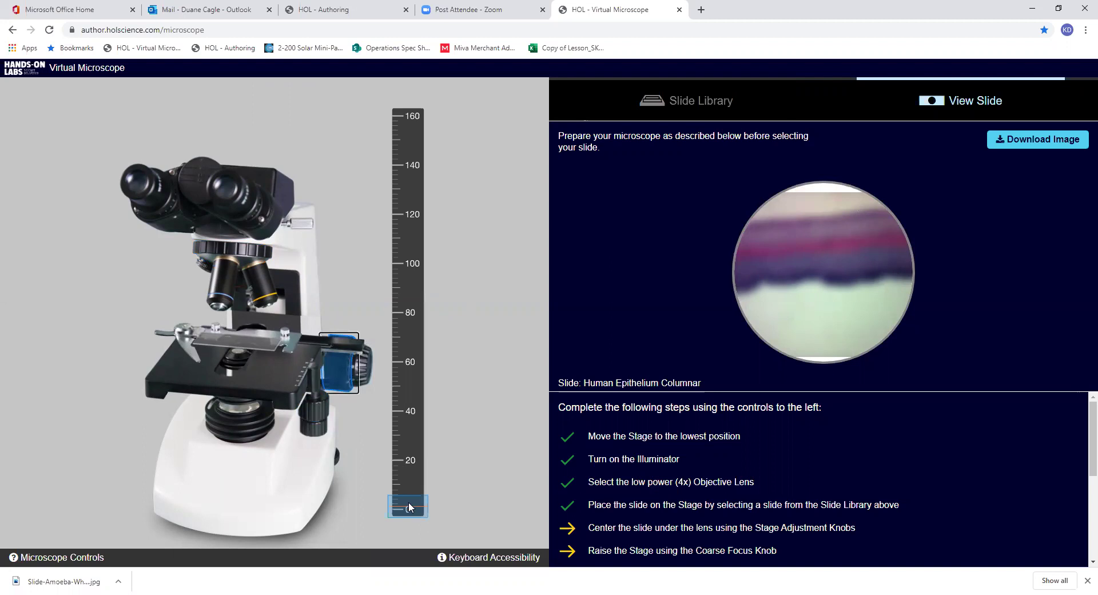
pyautogui.moveTo(409, 506); pyautogui.dragTo(453, 346)
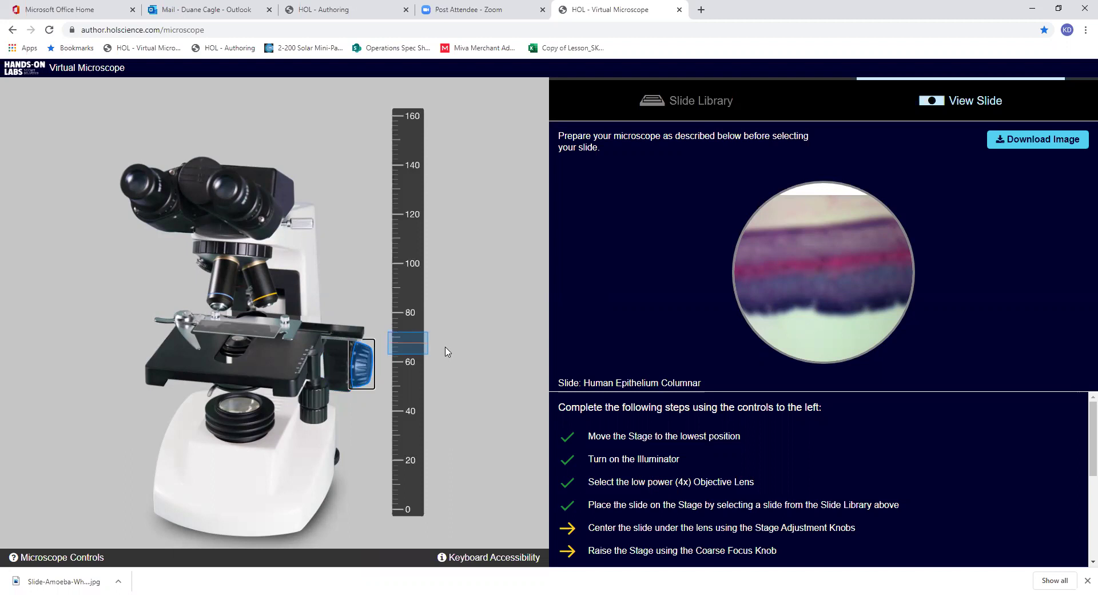
pyautogui.press('Up')
pyautogui.press('Up')
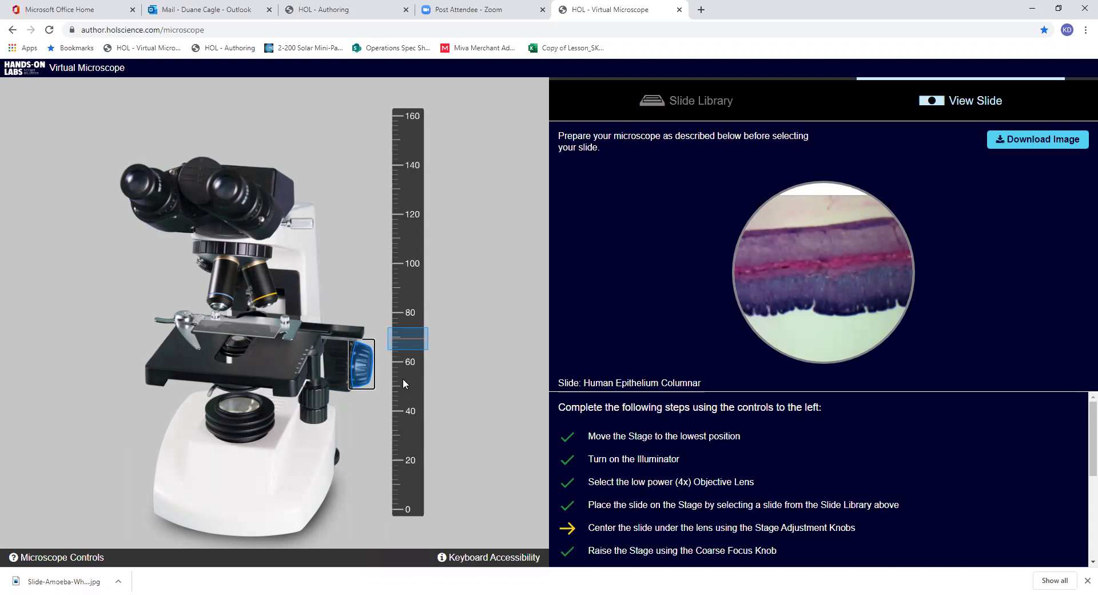
# Switch to the 10x objective and raise the stage slightly to refocus the epithelium
pyautogui.click(233, 257)
pyautogui.click(232, 256)
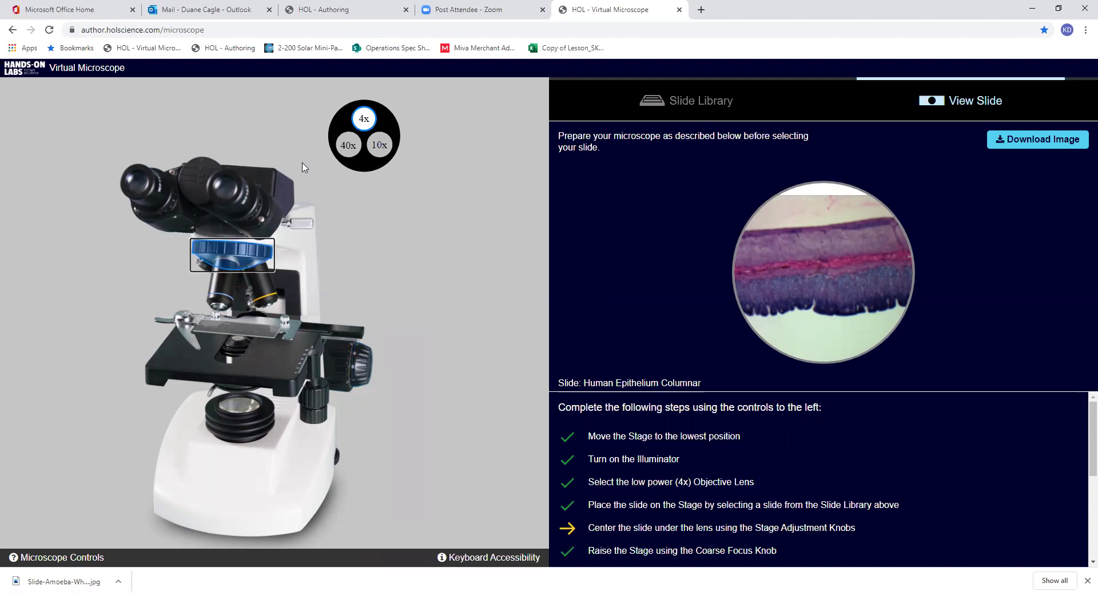
pyautogui.press('Right')
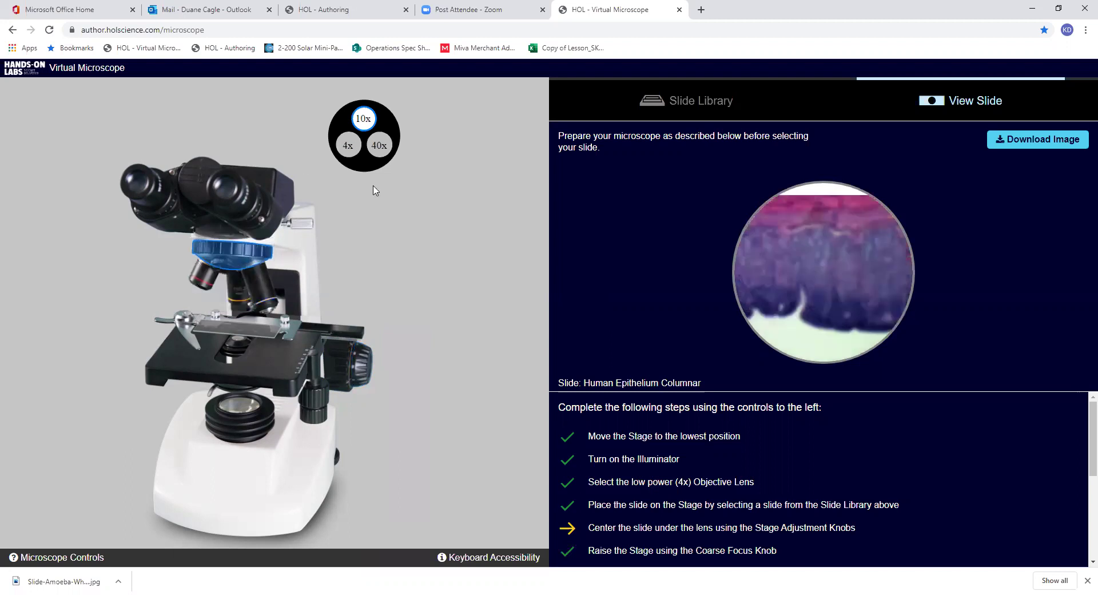
pyautogui.click(366, 378)
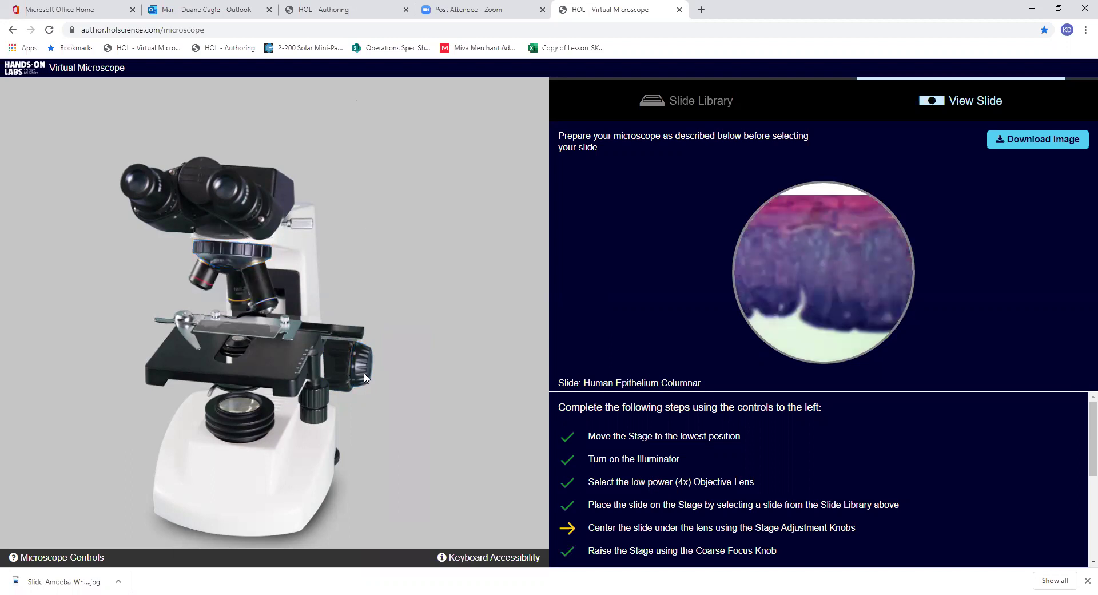
pyautogui.moveTo(405, 337); pyautogui.dragTo(408, 335)
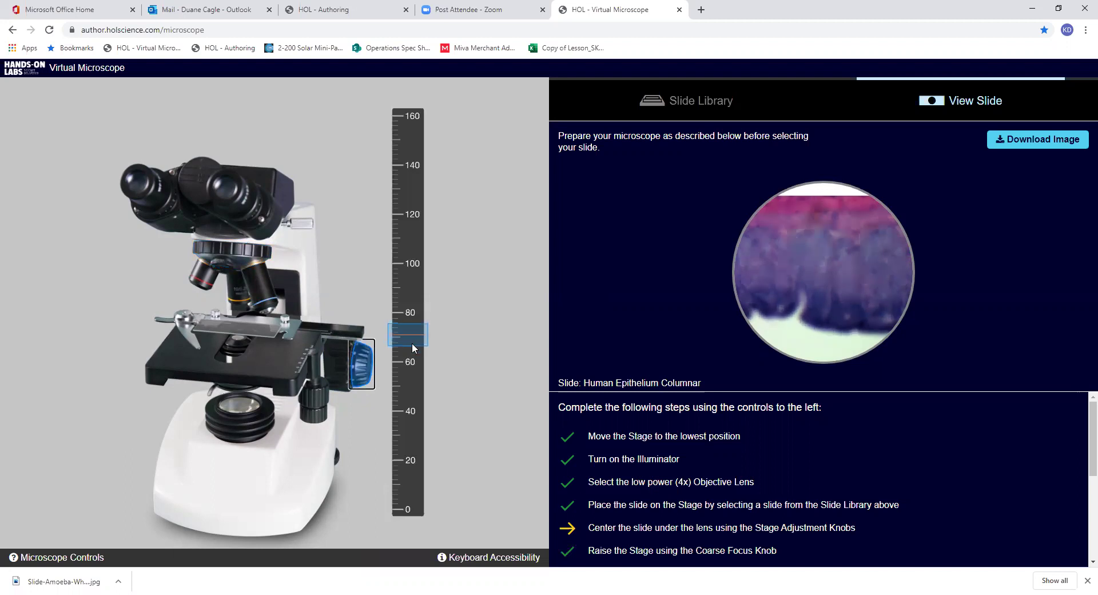
pyautogui.scroll(-1, 412, 344)
pyautogui.scroll(-1, 412, 342)
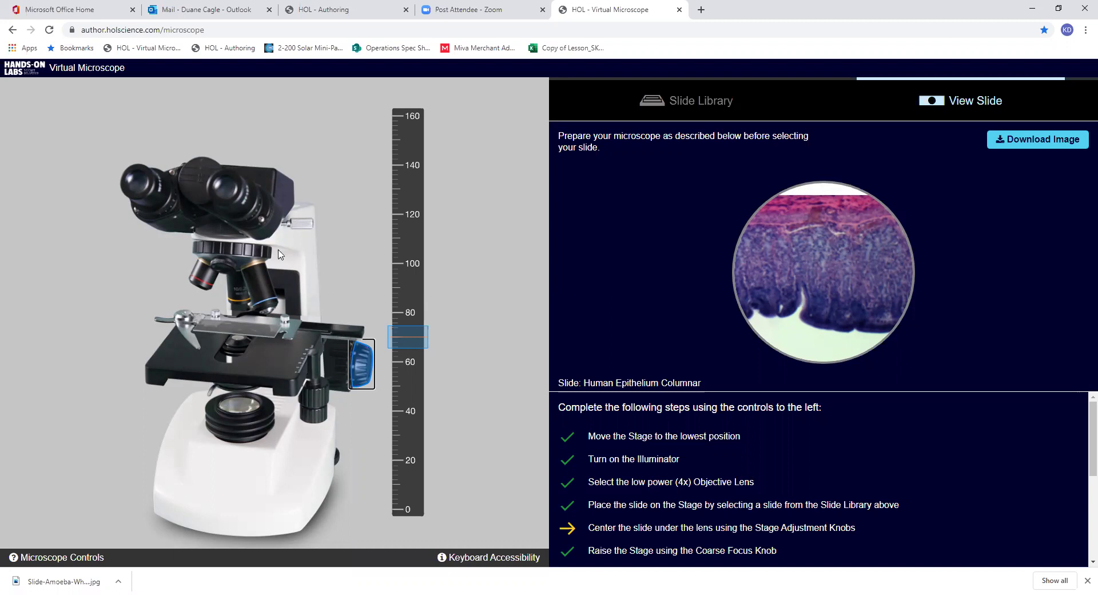
# Switch to the 40x objective and fine-tune the stage height with arrow keys to refocus
pyautogui.click(238, 256)
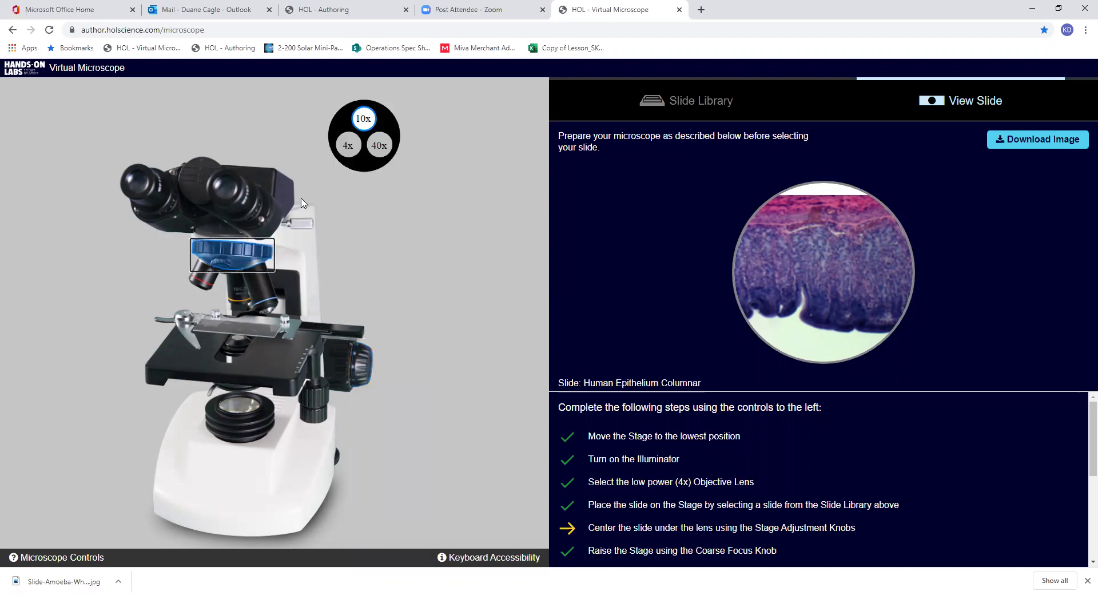
pyautogui.click(371, 163)
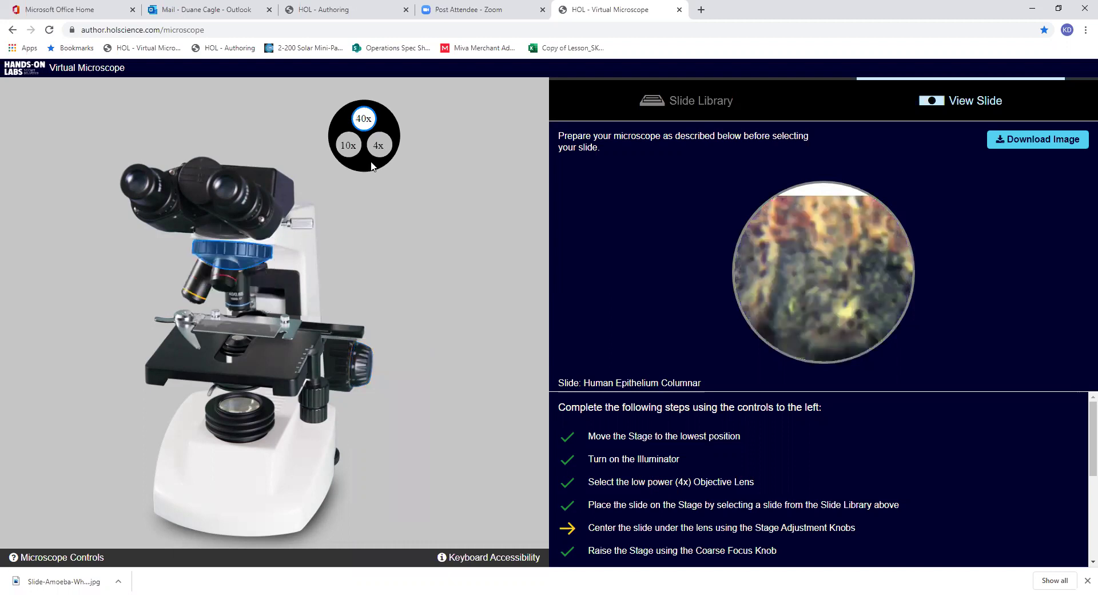
pyautogui.click(366, 368)
pyautogui.press('Up')
pyautogui.press('Down')
pyautogui.press('Down')
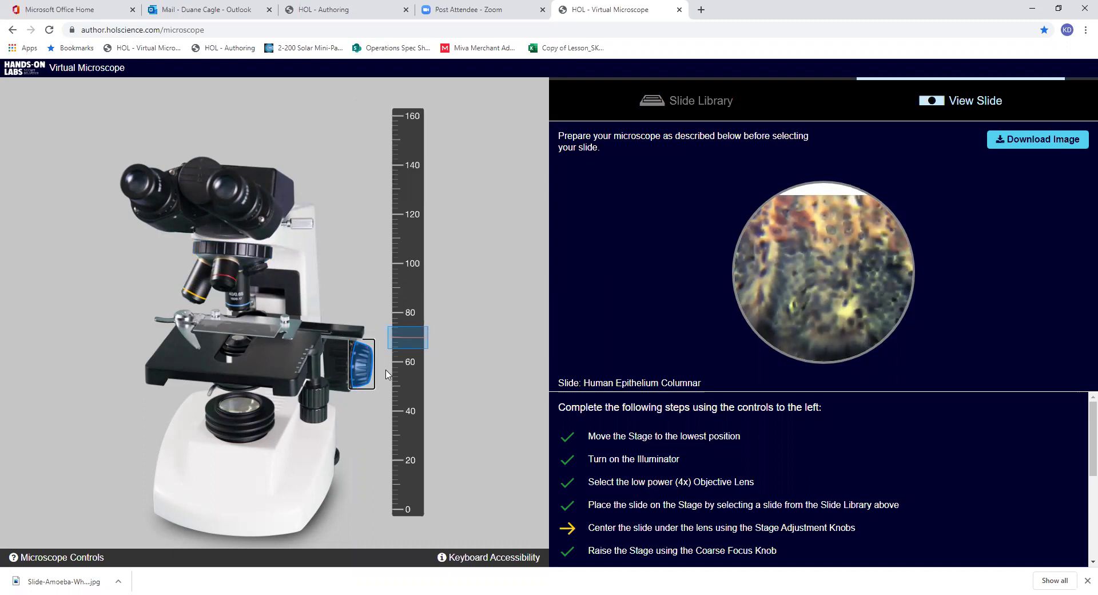
pyautogui.press('Up')
# Position the slide at about 50 and 70 to centre the epithelium's edge
pyautogui.click(317, 418)
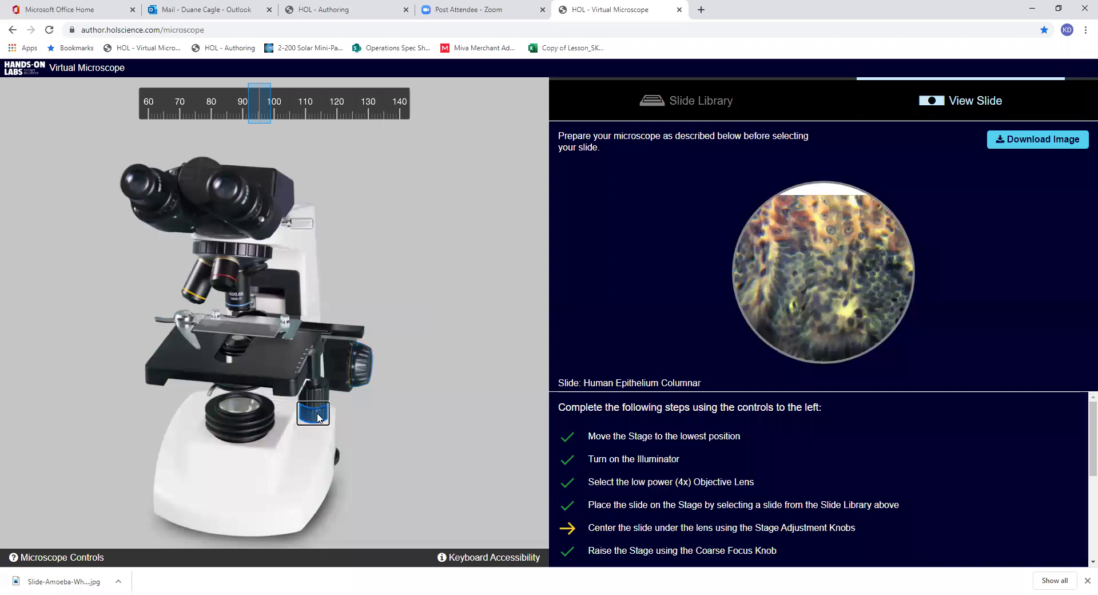
pyautogui.moveTo(262, 105)
pyautogui.mouseDown()
pyautogui.moveTo(344, 102)
pyautogui.moveTo(188, 79)
pyautogui.moveTo(230, 81)
pyautogui.mouseUp()
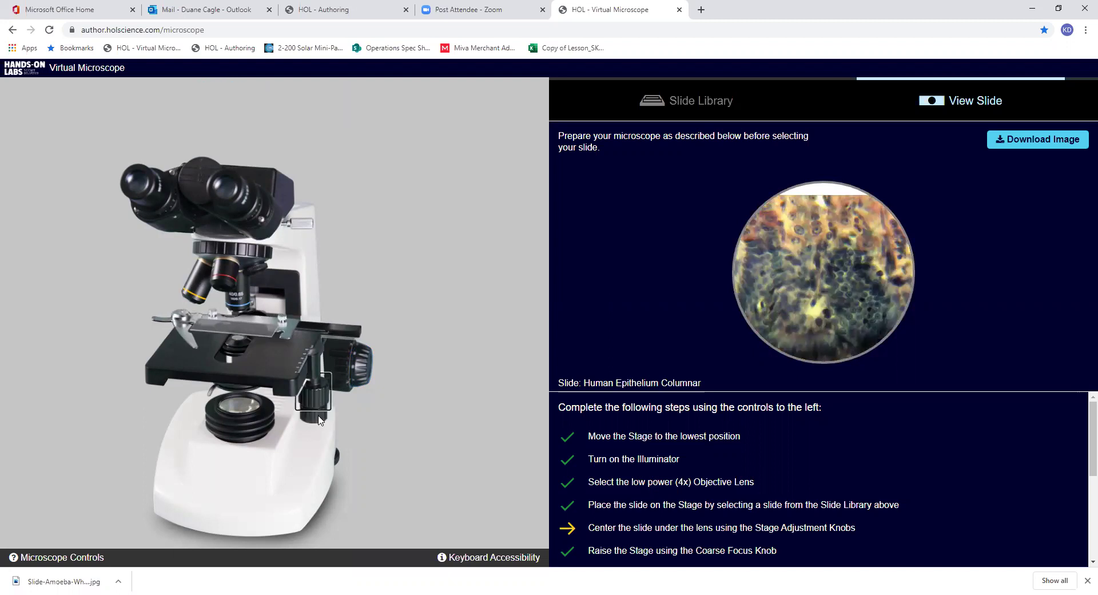
pyautogui.click(317, 398)
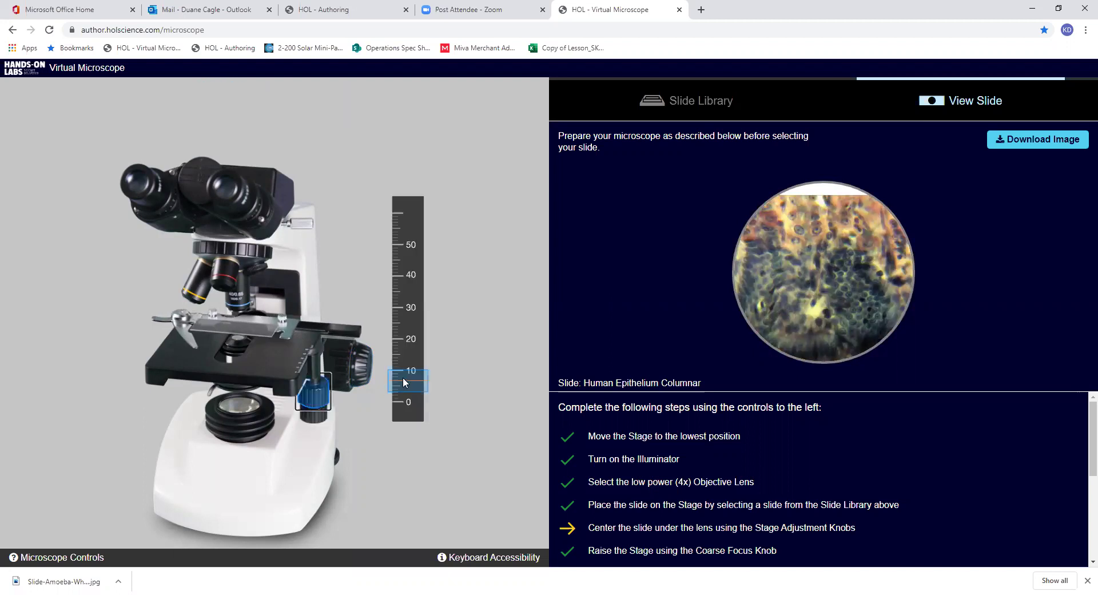
pyautogui.moveTo(402, 376); pyautogui.dragTo(446, 243)
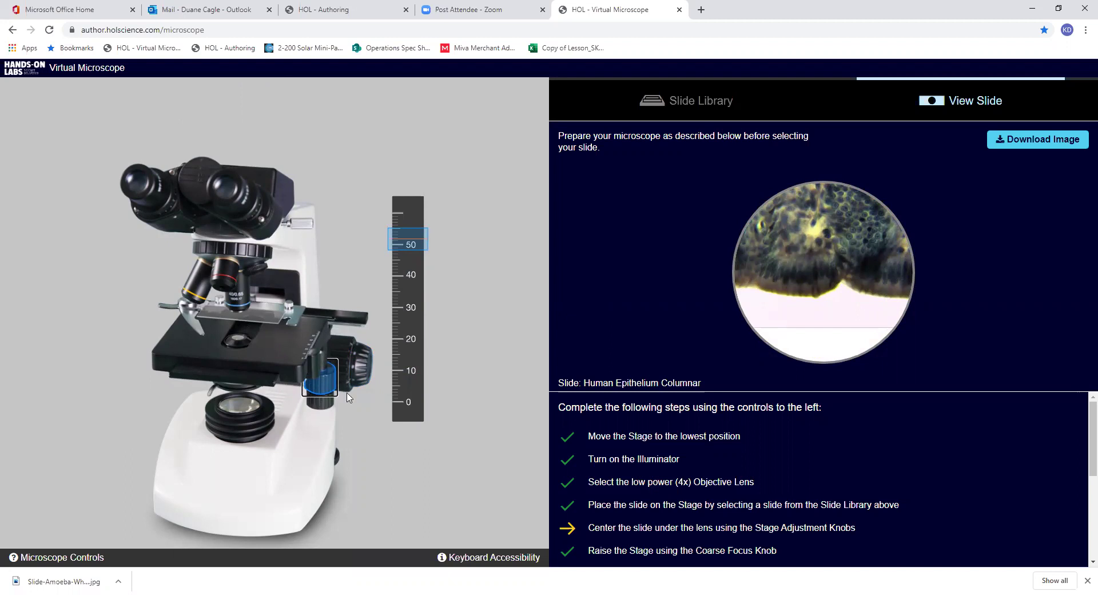
pyautogui.moveTo(365, 376)
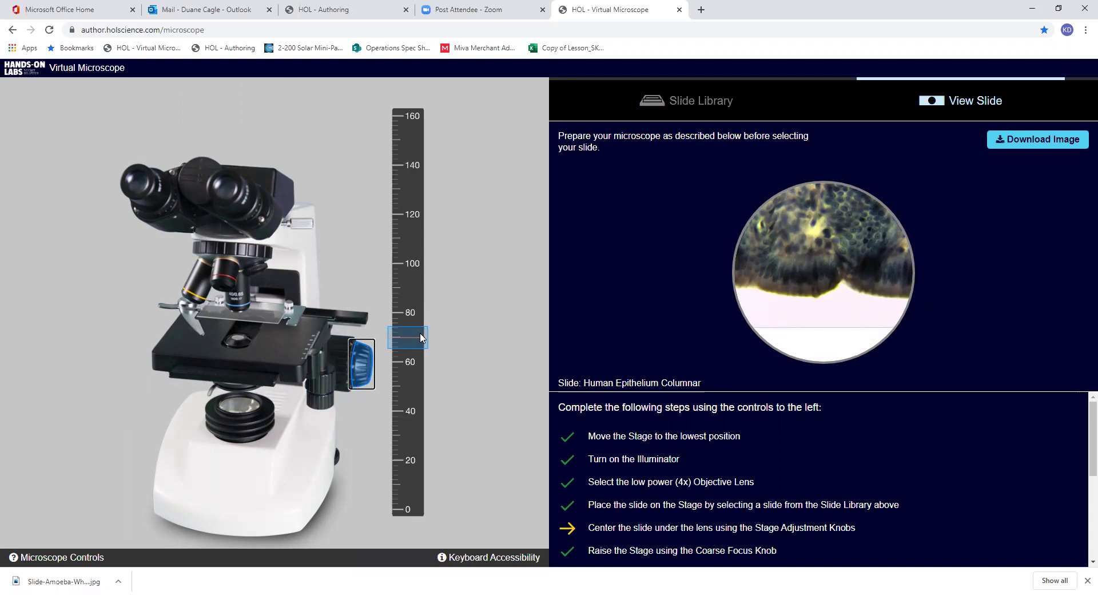
# Download the 40x columnar epithelium view as a Slide-Human-Epith JPG
pyautogui.click(1010, 144)
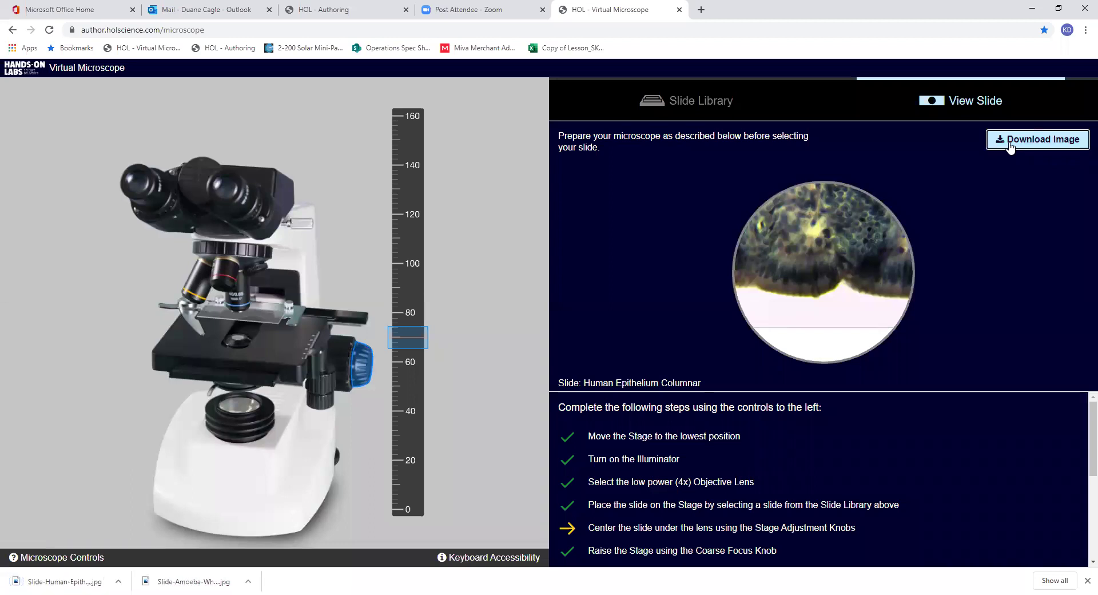